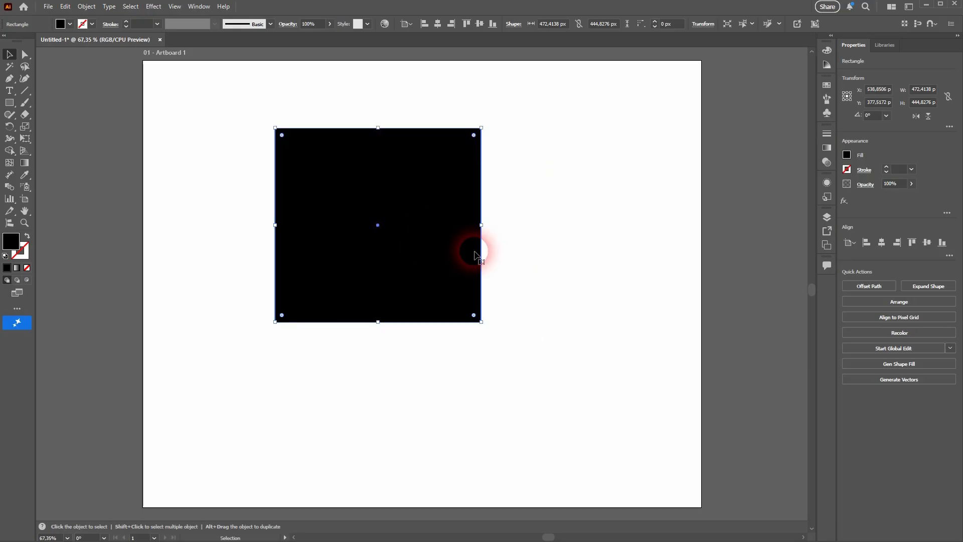
Step: Set the black rectangle's X position to 100 px
click(702, 24)
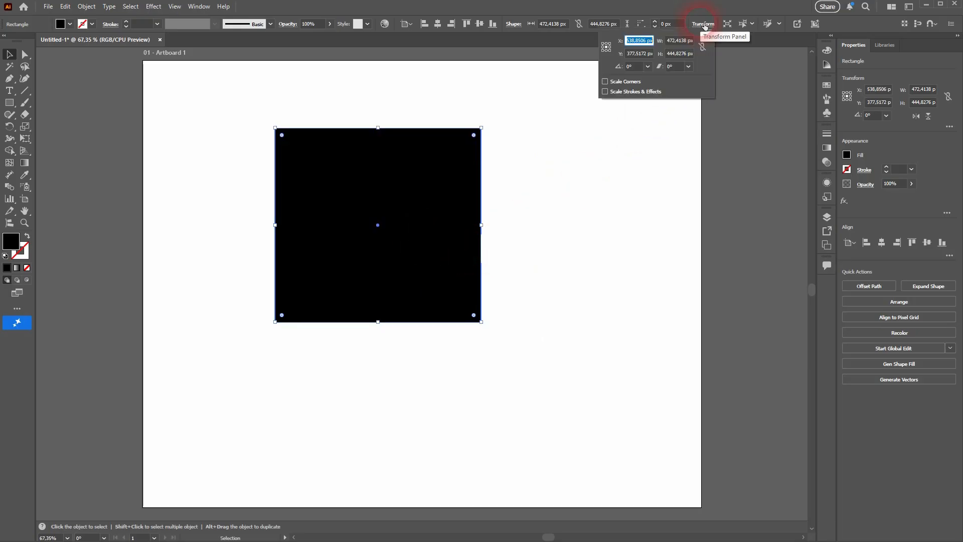
click(623, 43)
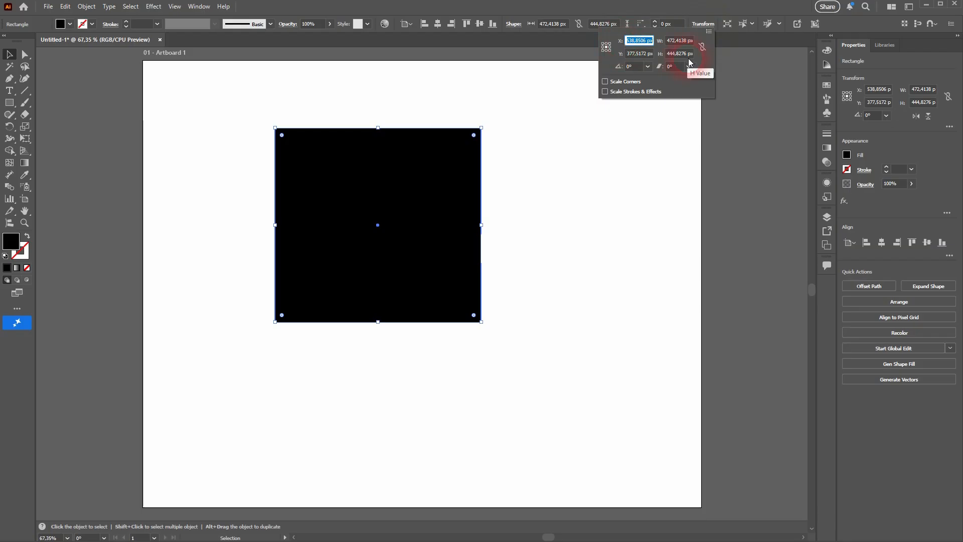
text(100)
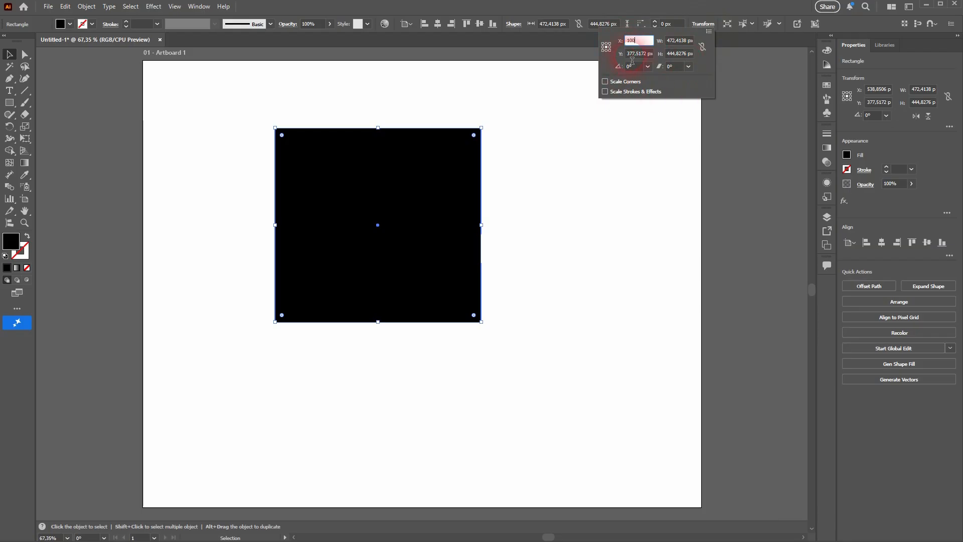
click(636, 56)
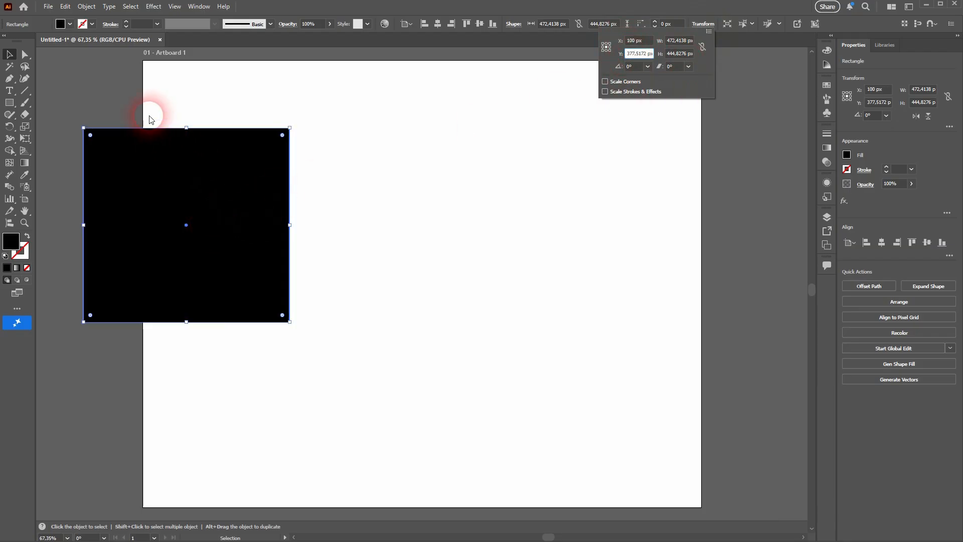
Step: Move the black rectangle's centre to the artboard origin at X 0 px and Y 0 px
click(642, 42)
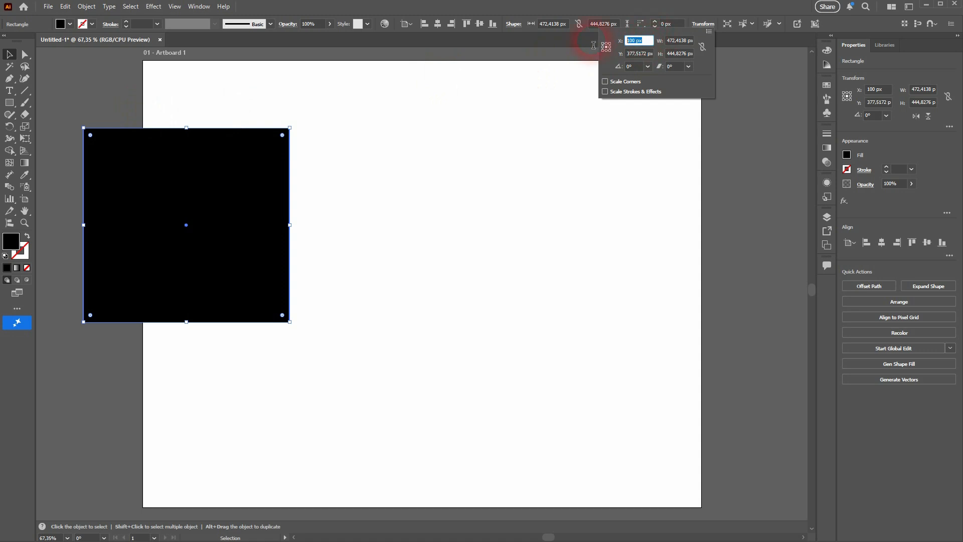
text(0)
click(639, 54)
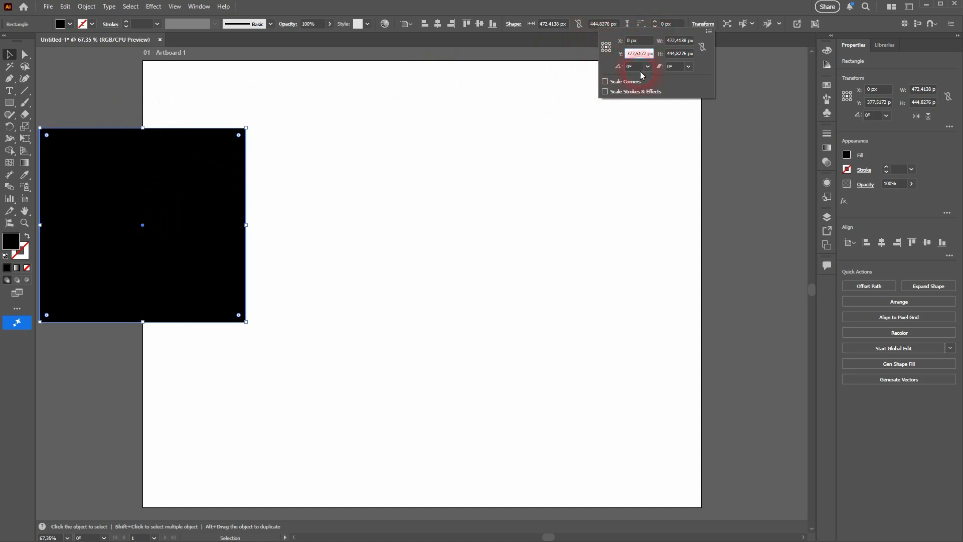
double_click(630, 54)
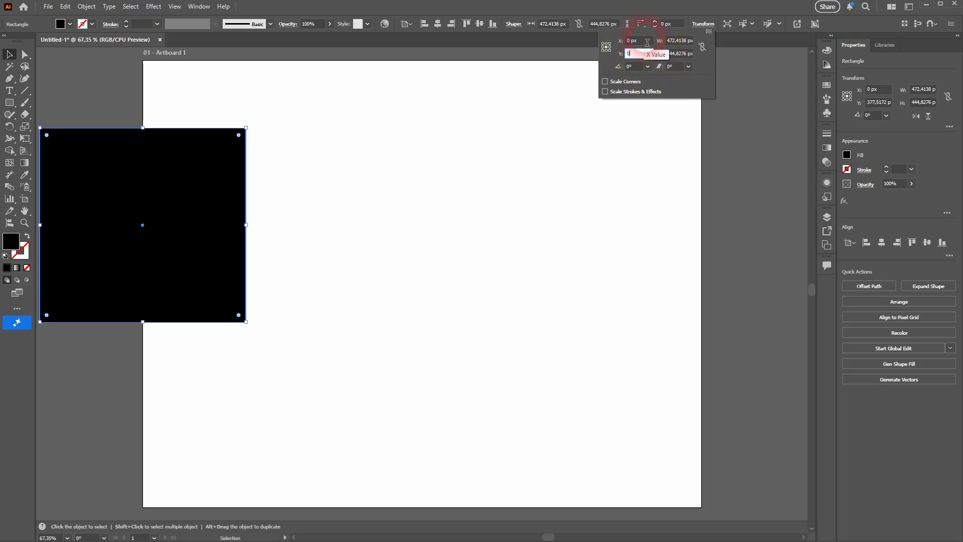
text(0)
key(Return)
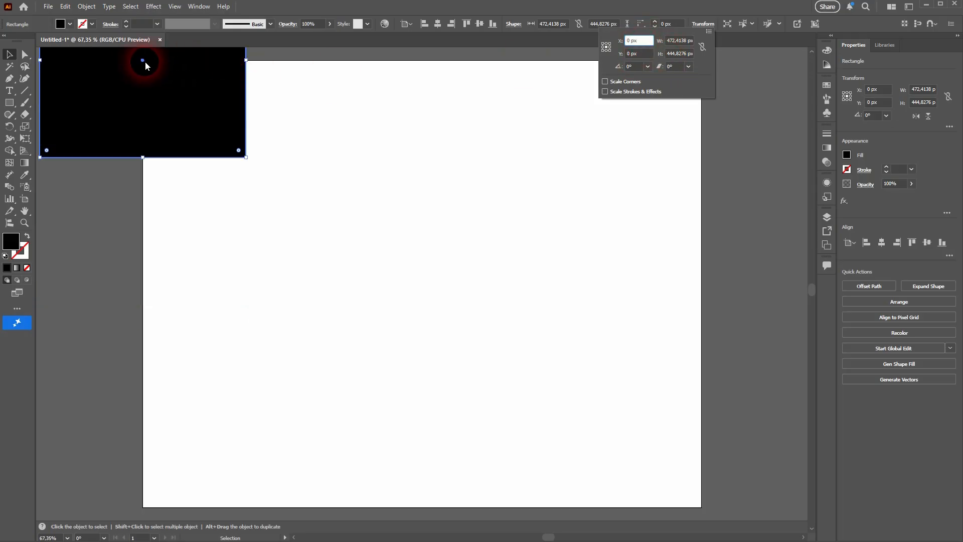
key(Escape)
Step: Resize the black rectangle to 200 px wide and 200 px high
key(alt)
scroll(321, 239, down, 2)
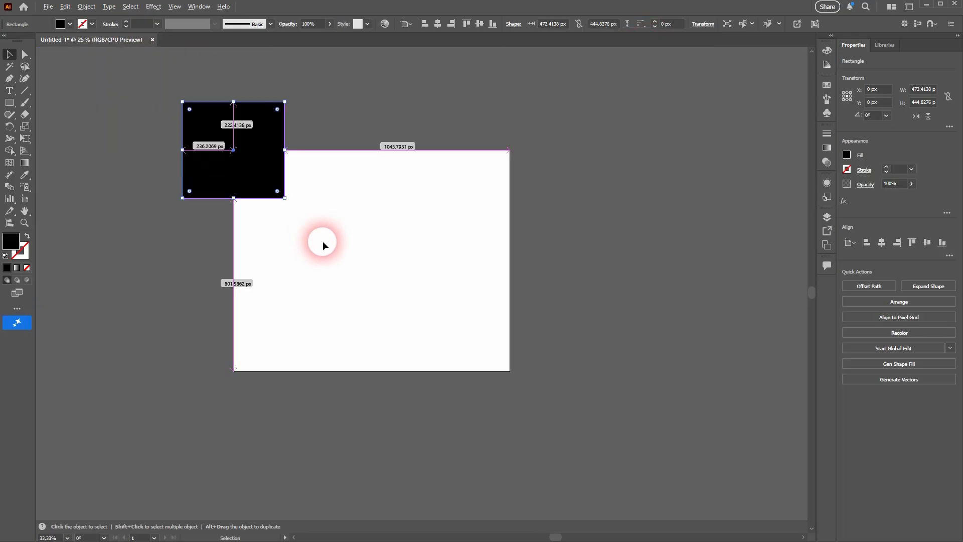
scroll(254, 189, down, 1)
scroll(254, 189, up, 2)
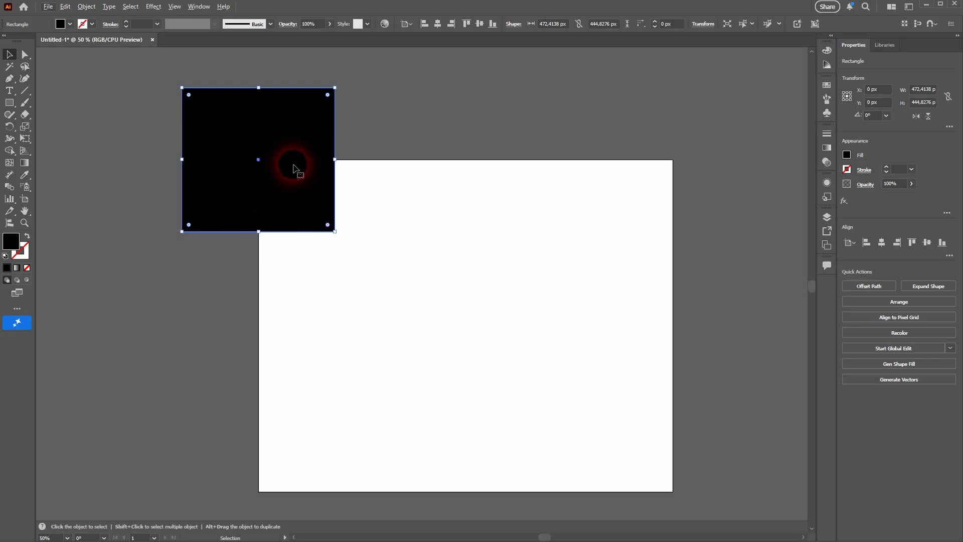
click(703, 24)
click(682, 41)
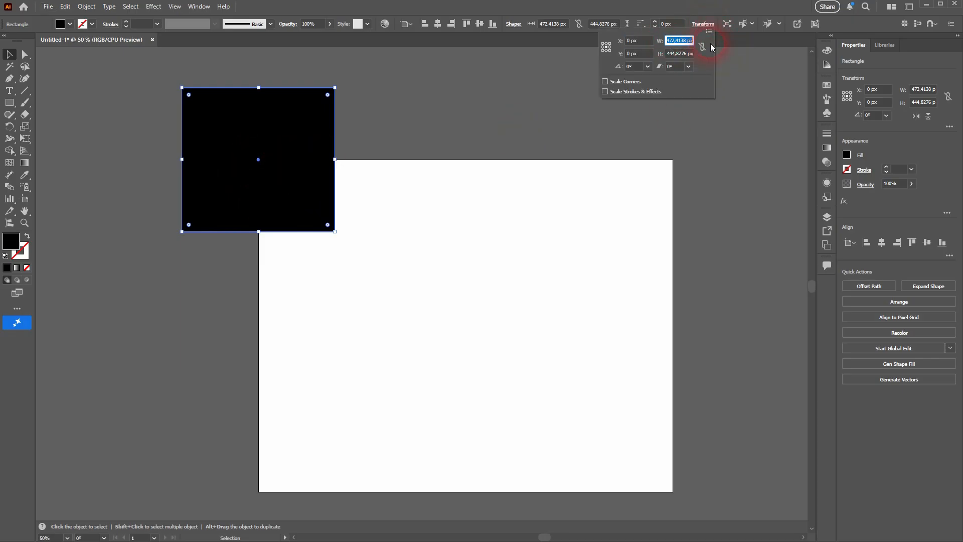
text(200)
click(668, 54)
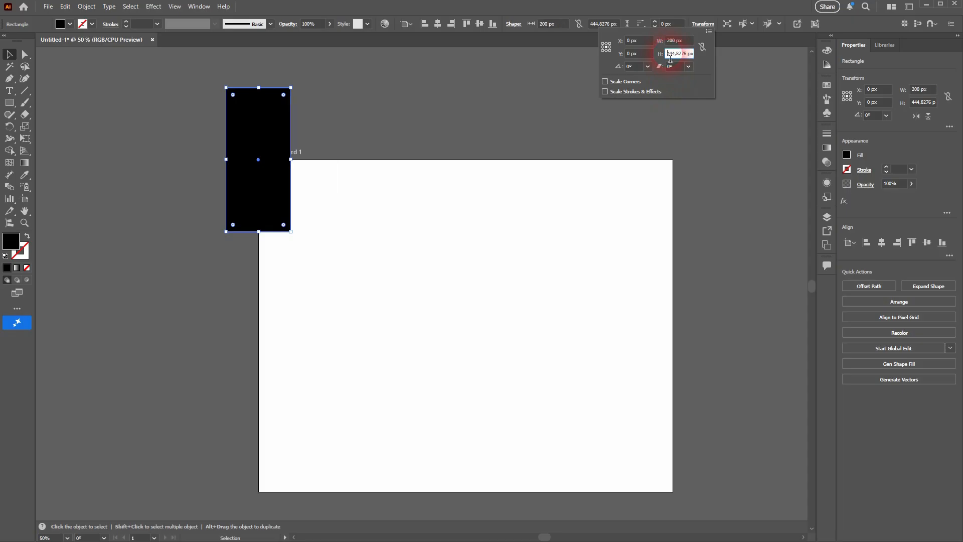
text(200)
click(684, 43)
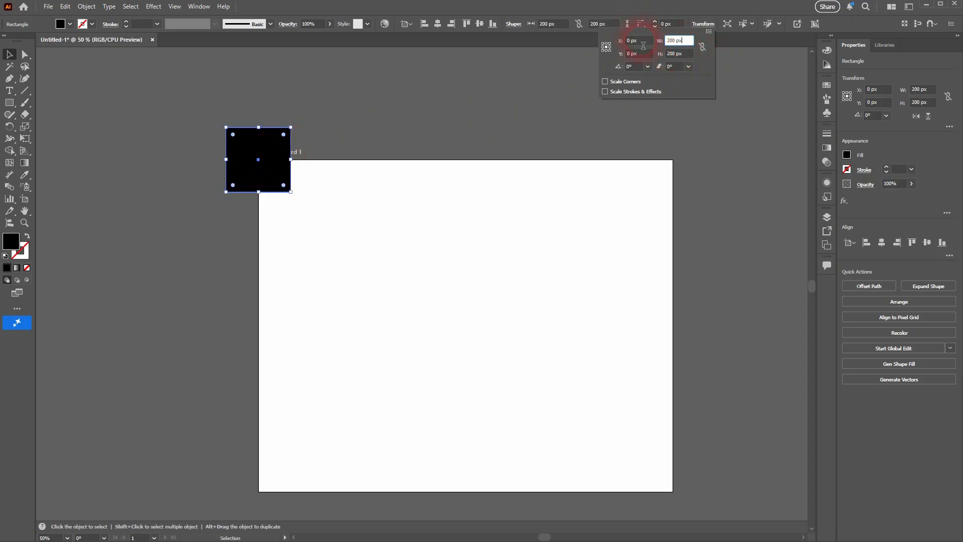
Step: Position the black square's centre at X 100 px and Y 100 px, inside the artboard's upper-left corner
click(636, 41)
text(100)
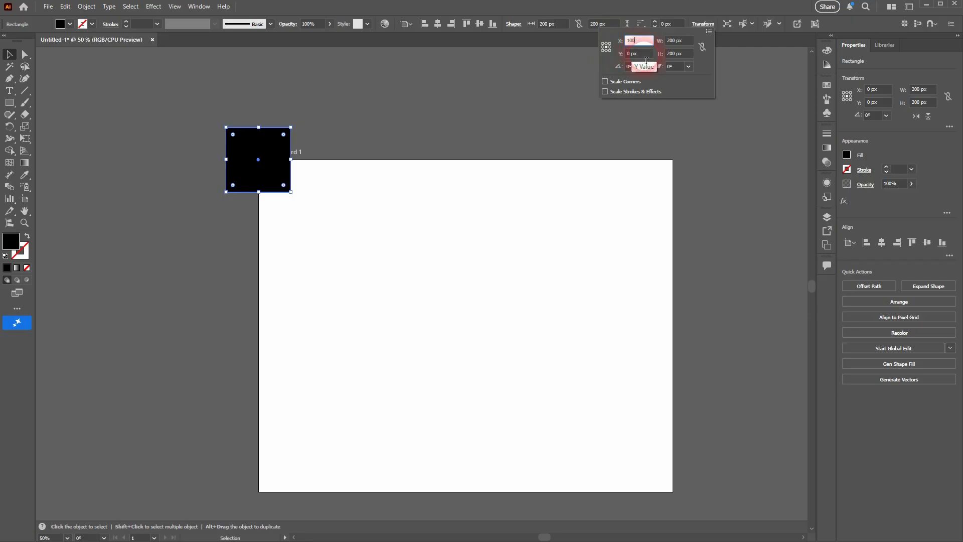
click(644, 54)
text(100)
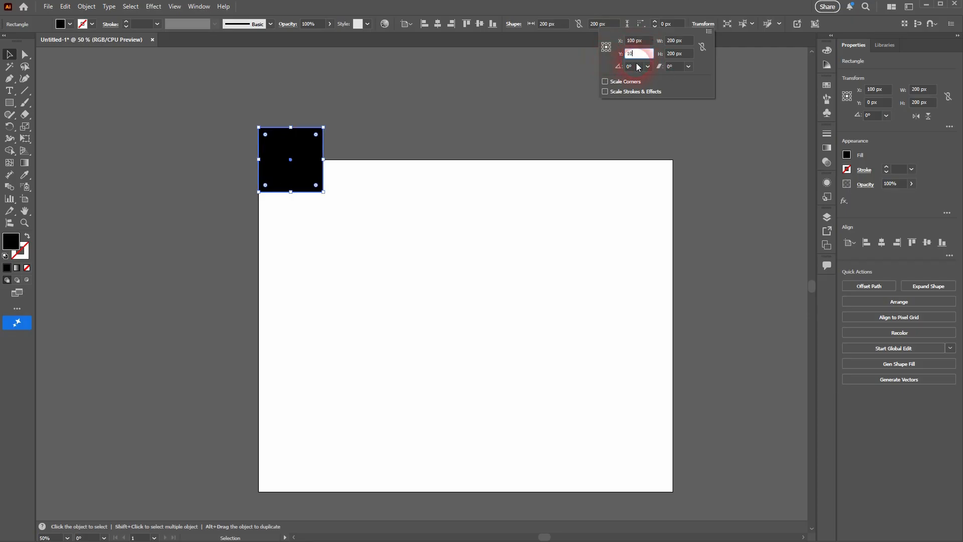
click(652, 45)
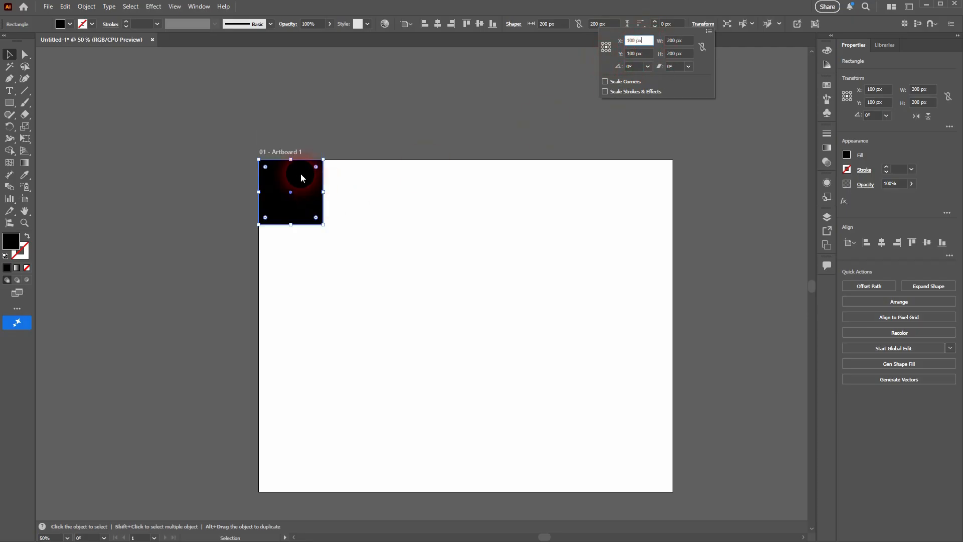
click(262, 167)
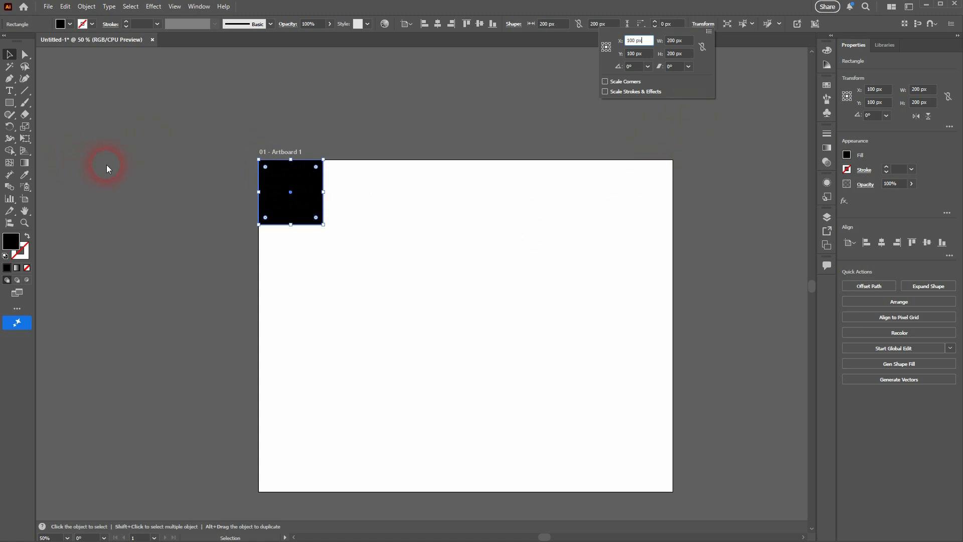
click(346, 281)
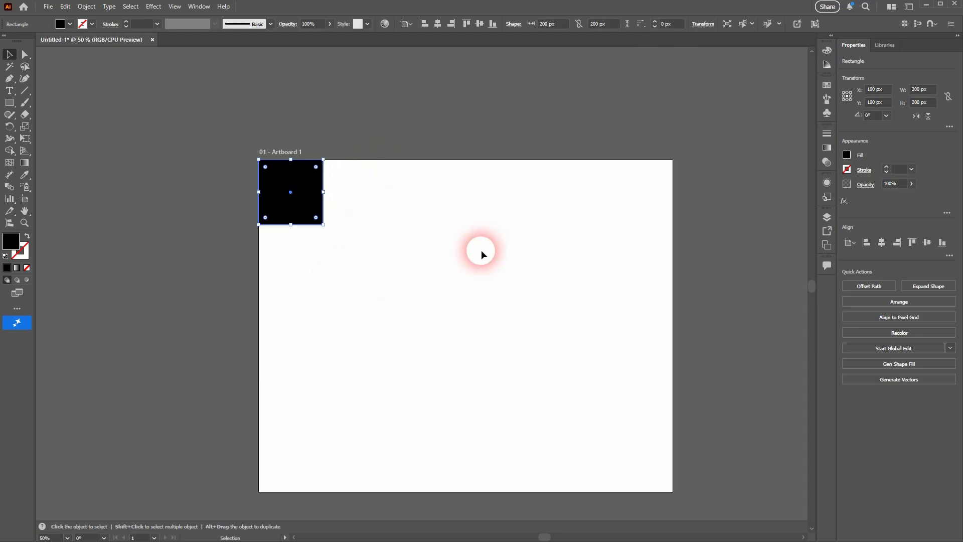
Step: Show the rulers and place a vertical guide along the artboard's right edge at X 1280 px
key(ctrl+r)
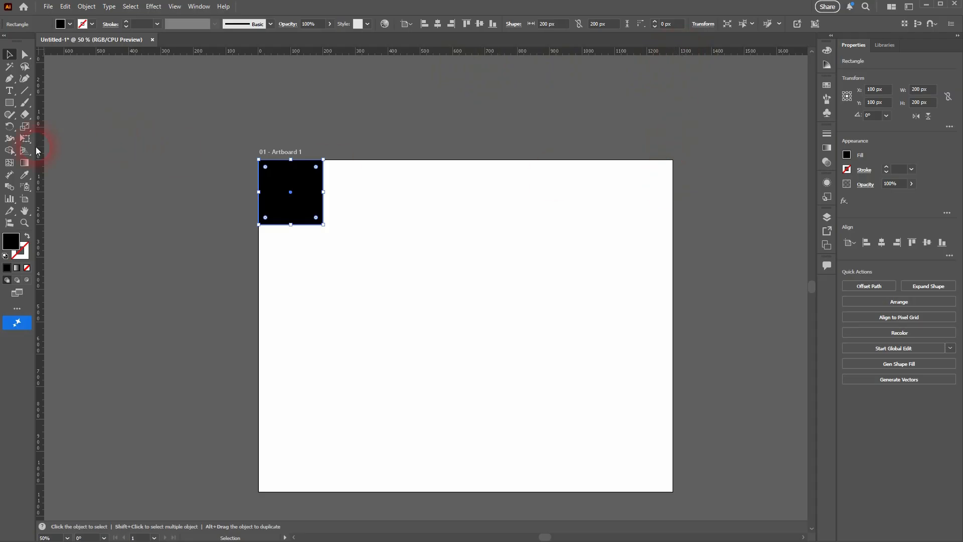
drag(43, 147, 676, 162)
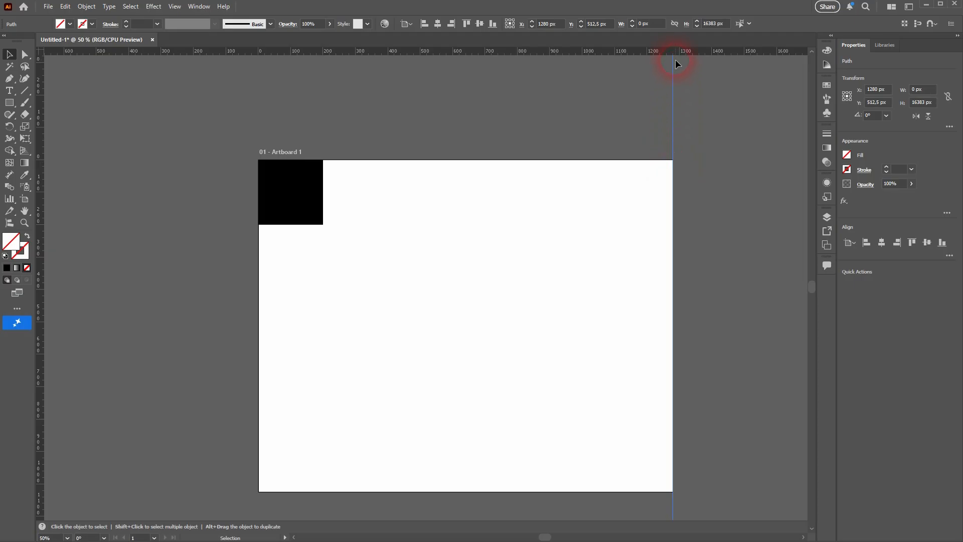
click(577, 232)
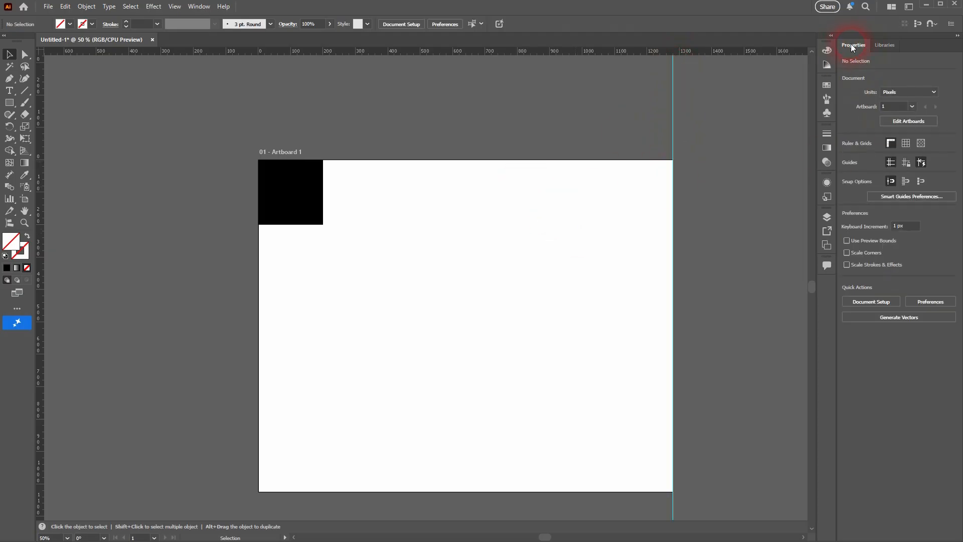
Step: Select the vertical guide, then hide the Properties panel and show it again
click(312, 194)
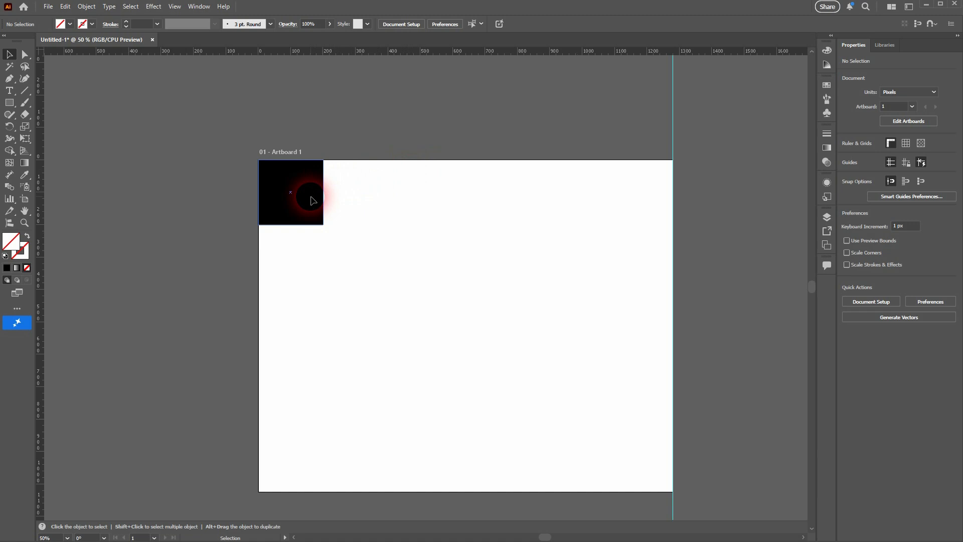
click(503, 287)
click(672, 119)
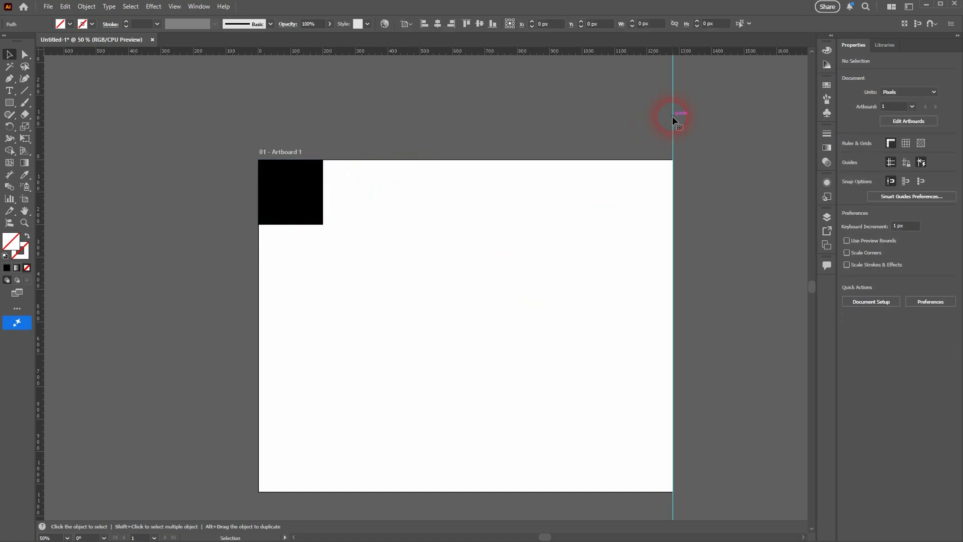
click(198, 6)
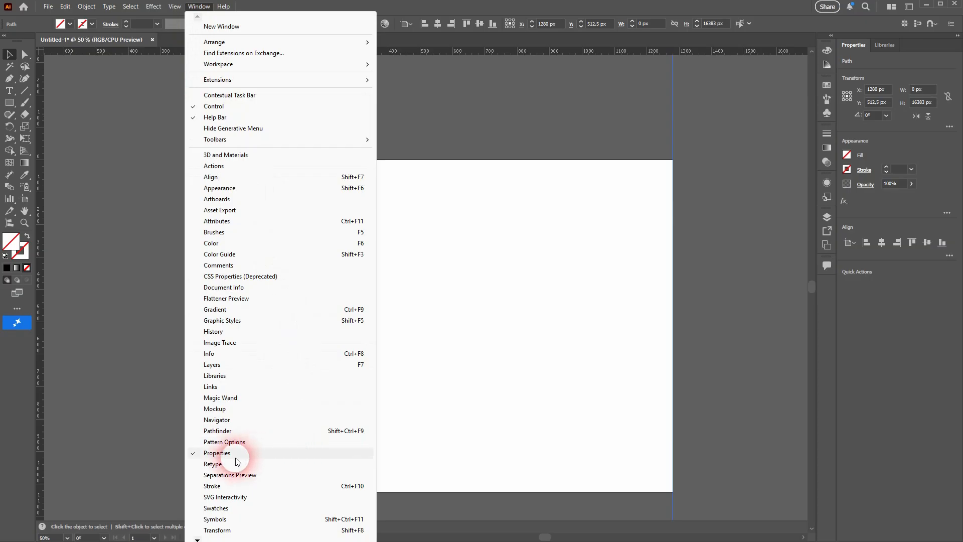
click(248, 454)
click(201, 6)
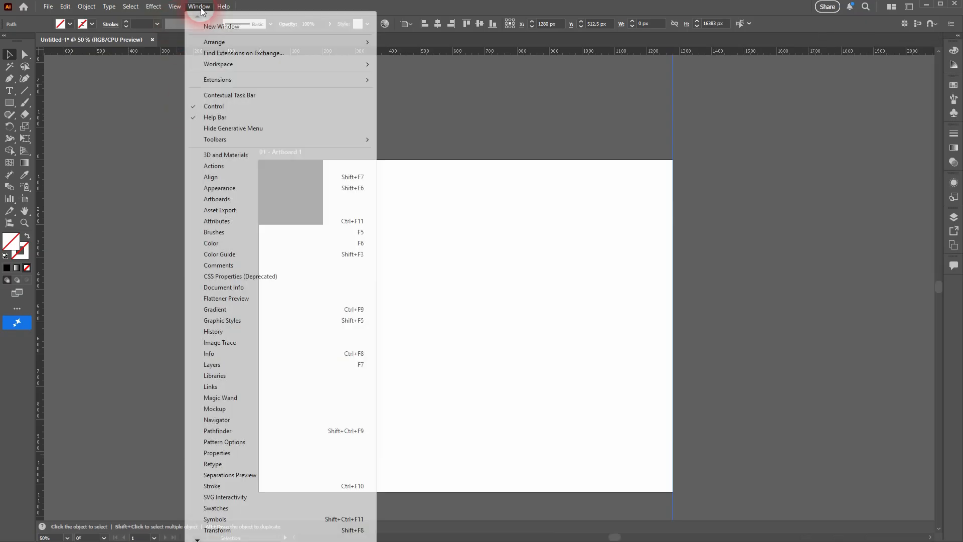
click(283, 454)
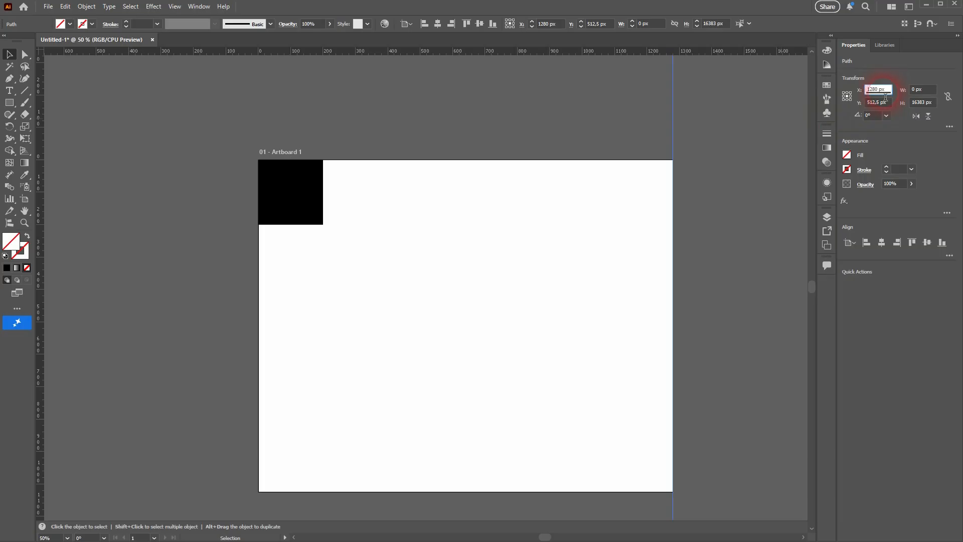
Step: Check the vertical guide's X position and set the black square's X position to 1280 px to match it
click(610, 197)
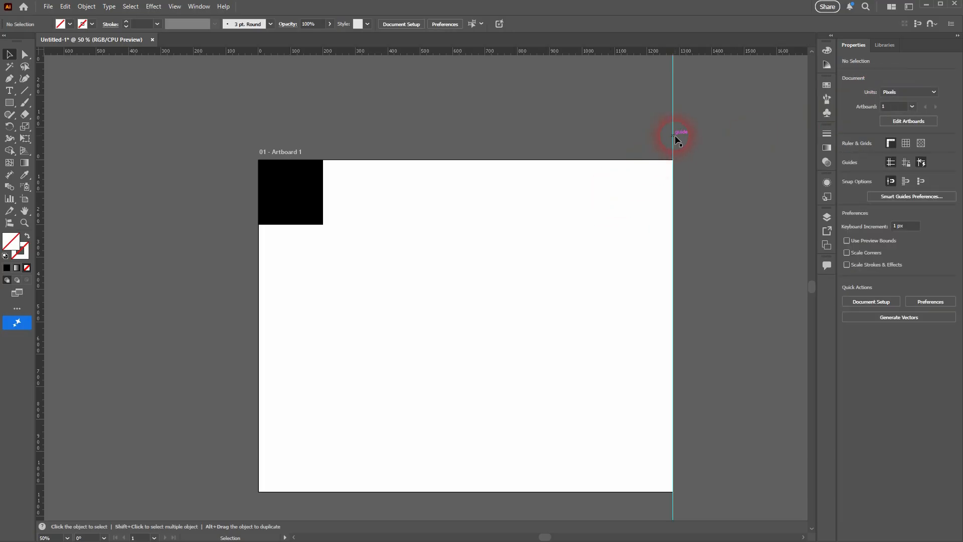
click(674, 137)
click(883, 91)
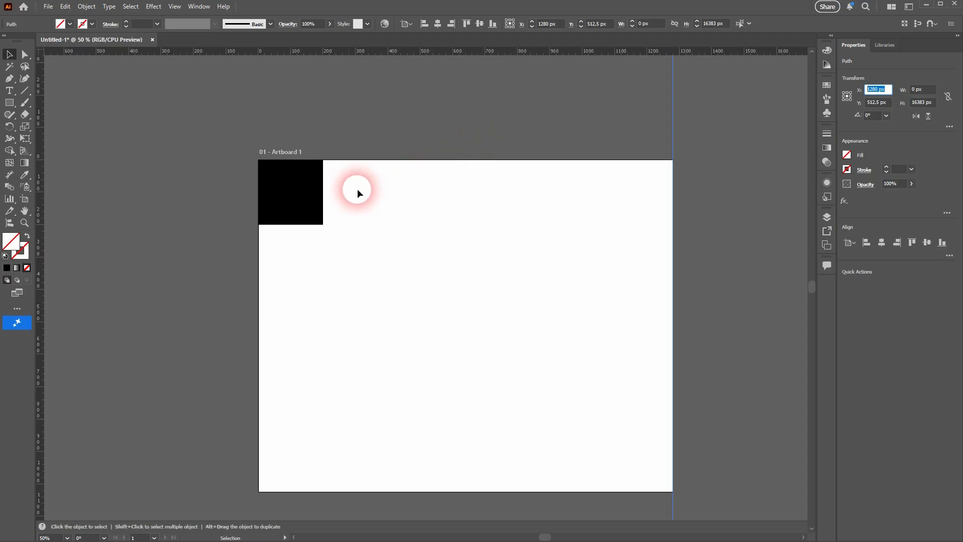
click(296, 194)
click(890, 92)
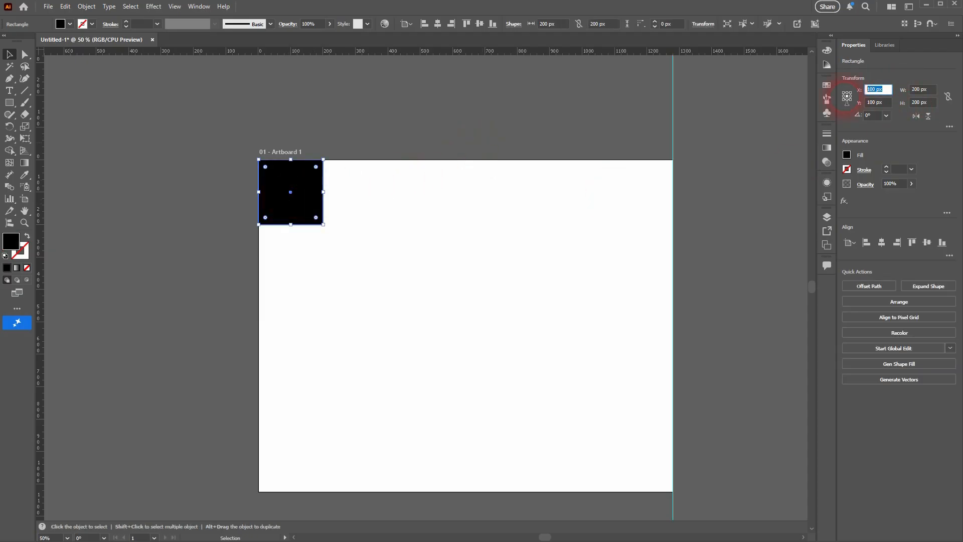
text(1280)
key(Return)
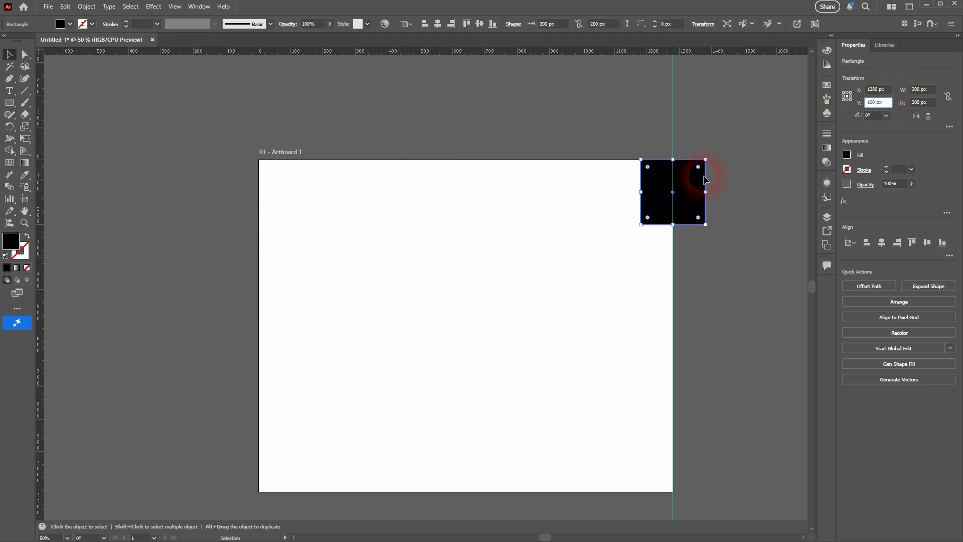
Step: Place a horizontal guide across the vertical middle of the artboard at about Y 512,5 px
scroll(540, 160, up, 1)
scroll(541, 176, down, 1)
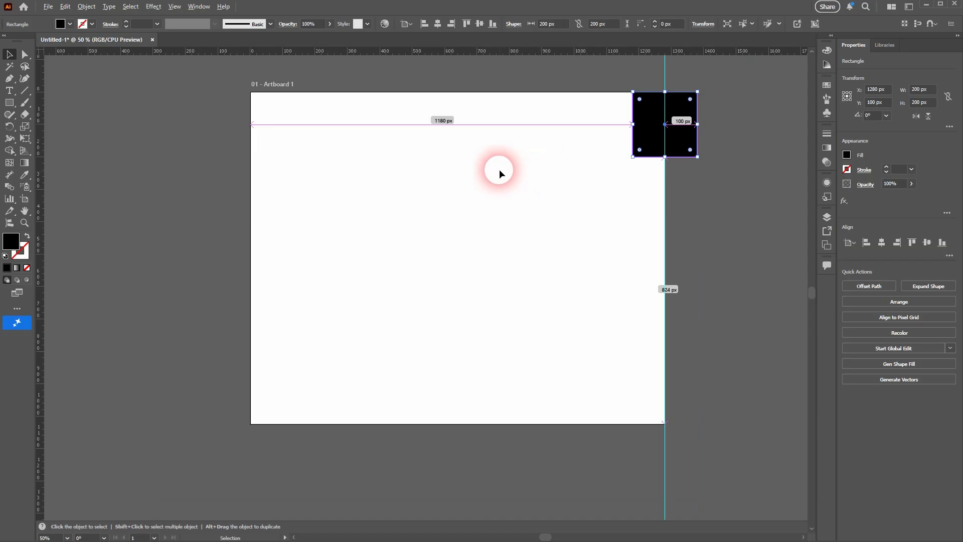
drag(478, 52, 467, 259)
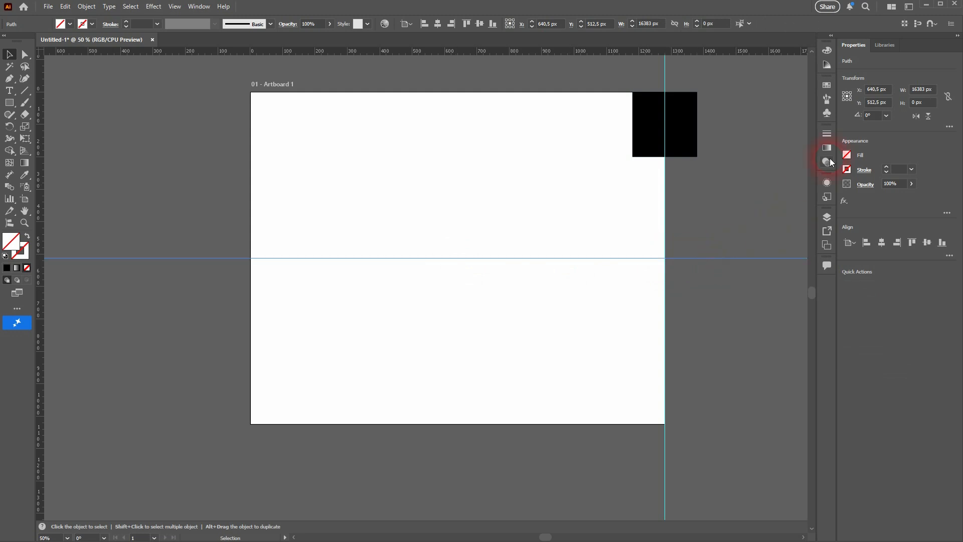
Step: Set the black square's Y position to 512,5 px to match the horizontal guide
click(891, 109)
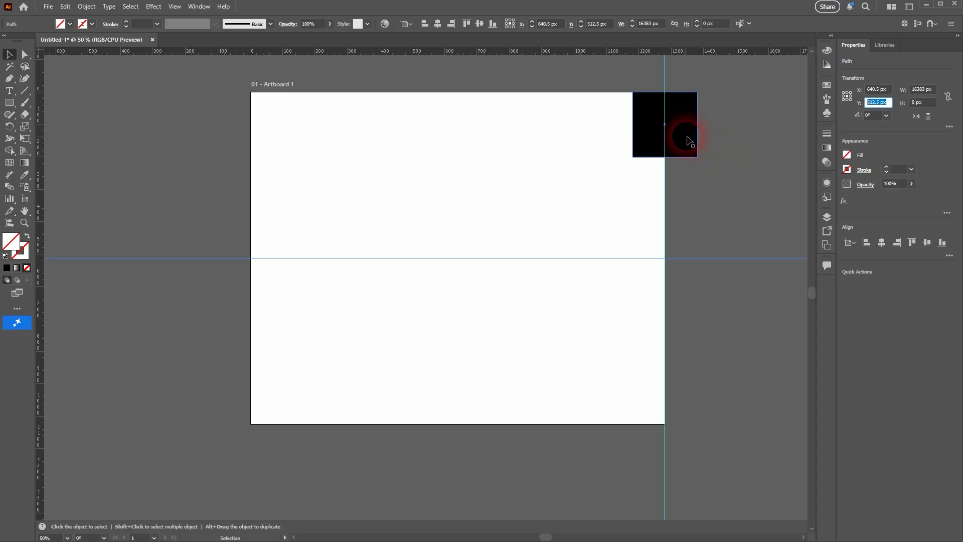
click(652, 143)
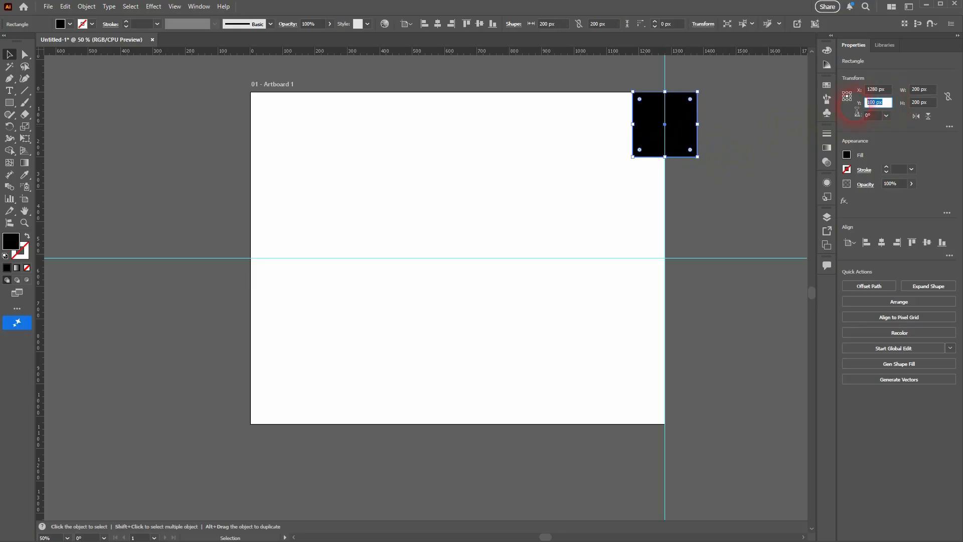
text(512.5)
key(Return)
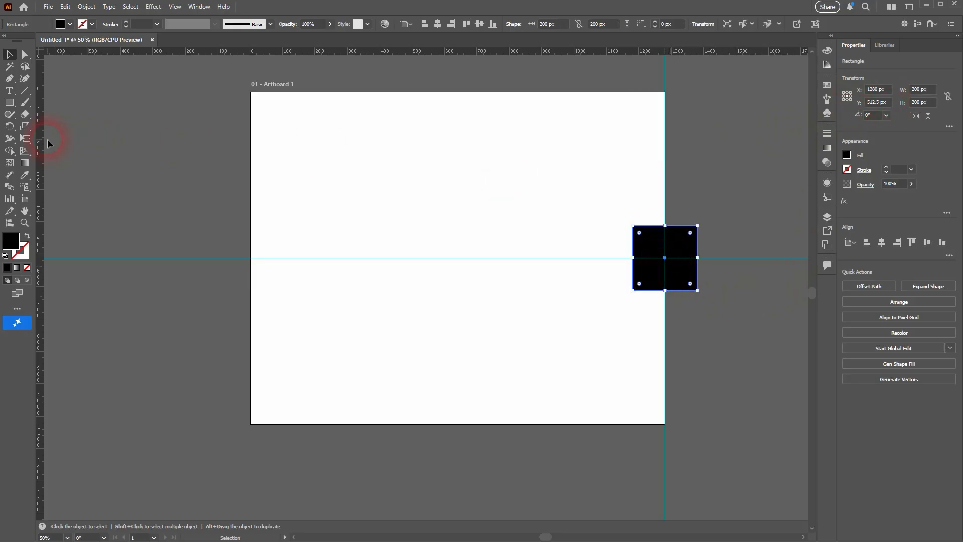
Step: Add a vertical guide at about X 248 px and clear all guides from the document
drag(40, 140, 332, 141)
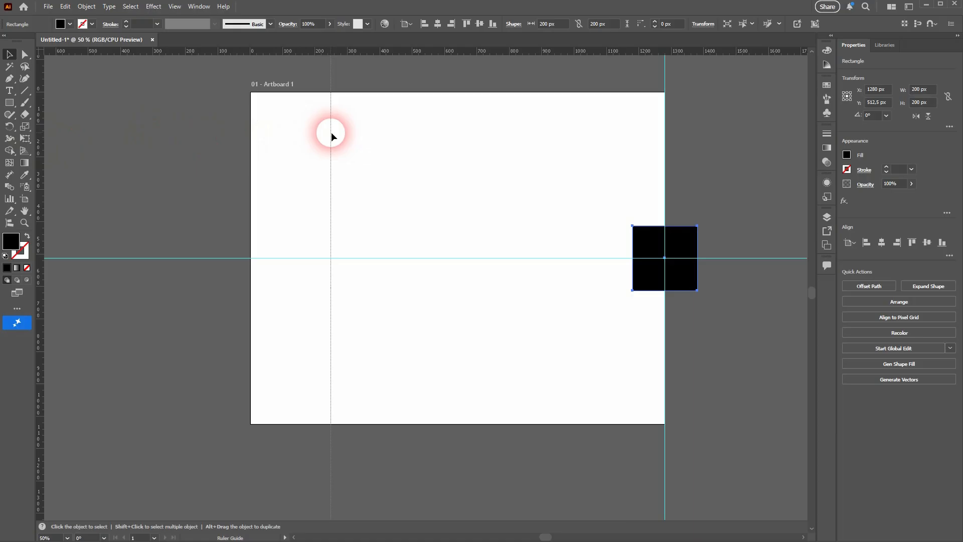
click(175, 6)
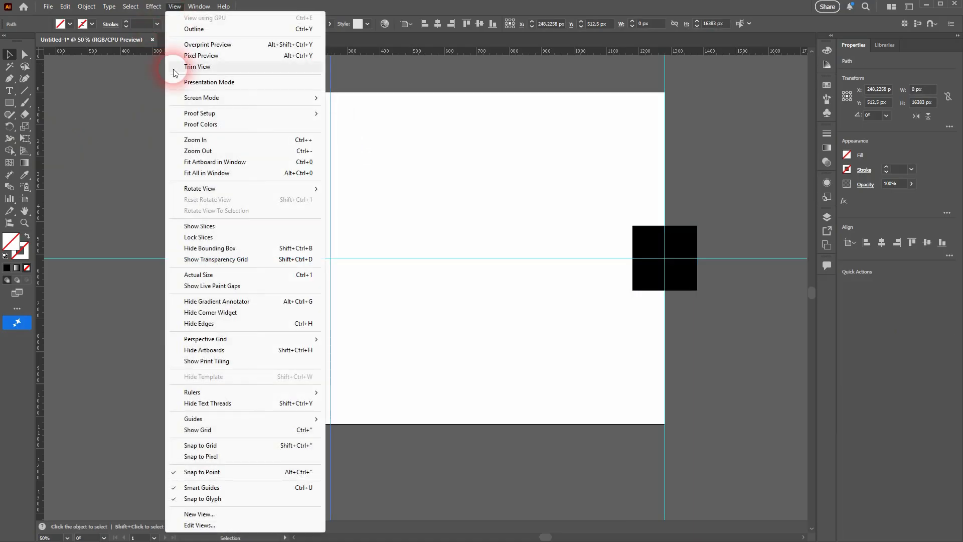
mouse_move(257, 419)
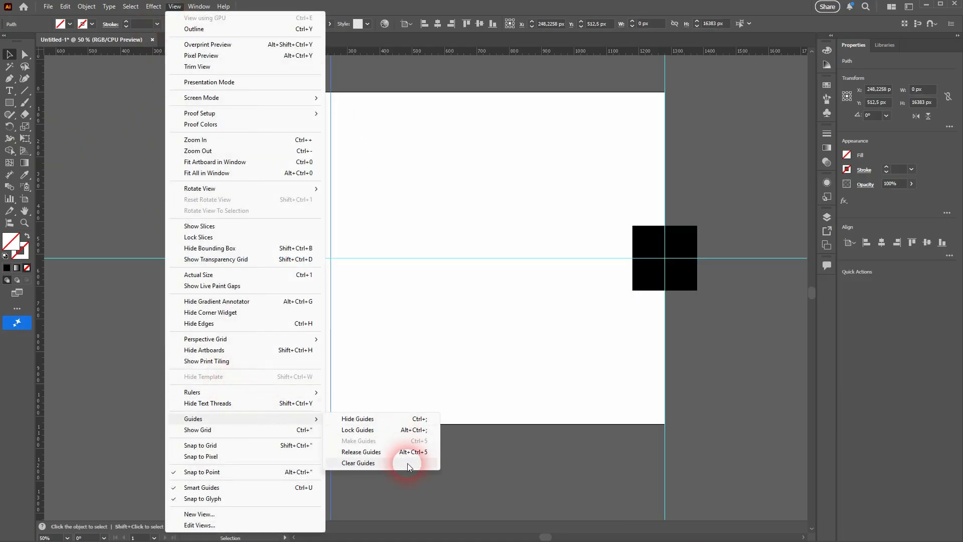
click(435, 463)
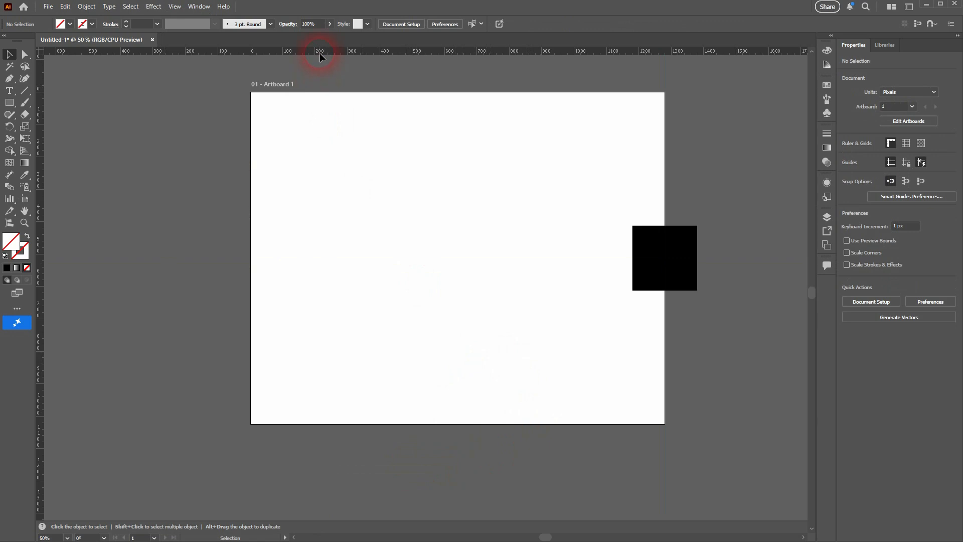
Step: Snap the black square's upper-left corner to the intersection of new guides at about X 344 px and Y 373 px
drag(320, 52, 348, 212)
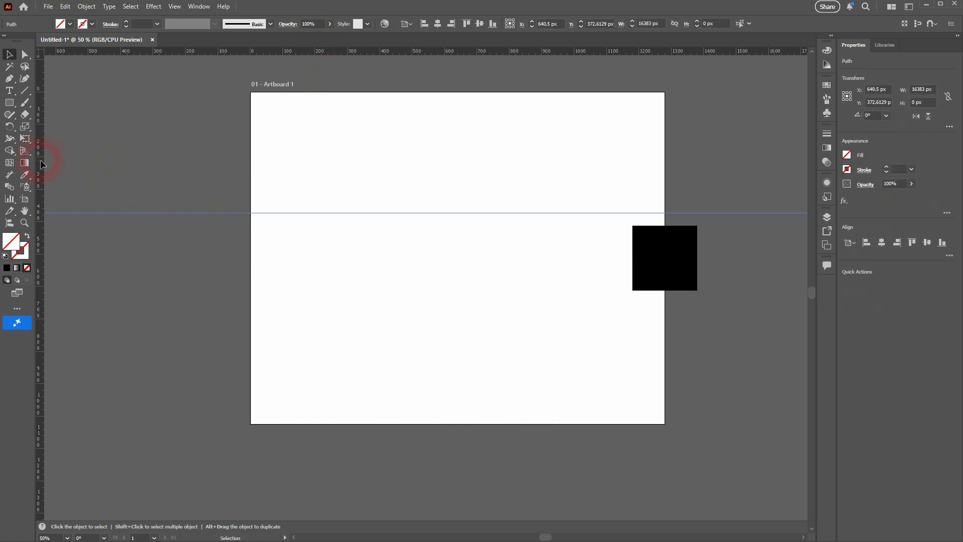
drag(40, 162, 362, 210)
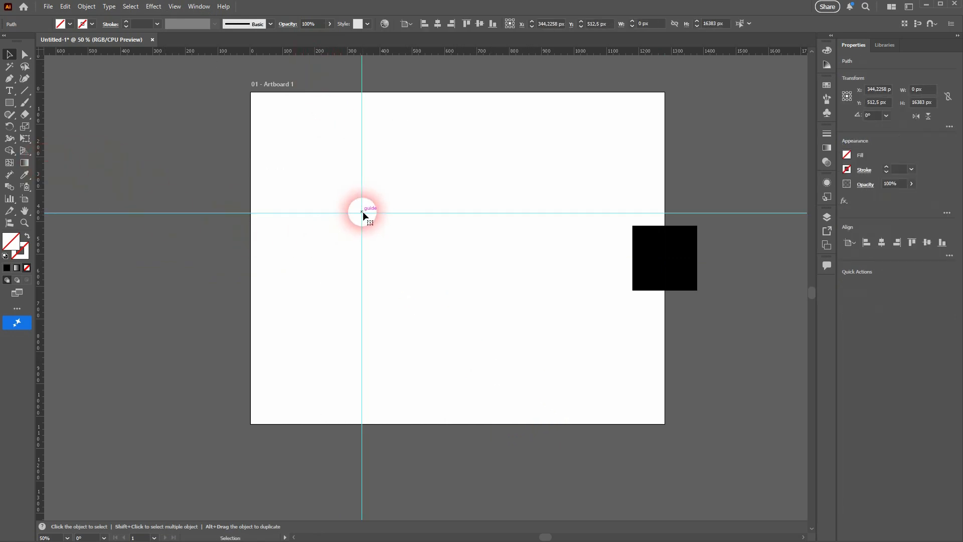
drag(647, 261, 381, 227)
click(409, 249)
click(442, 155)
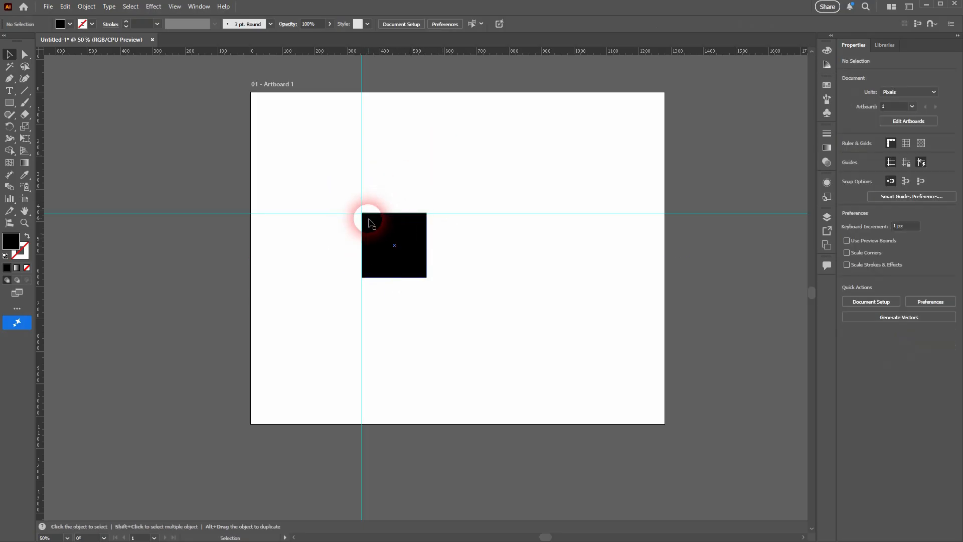
Step: Set the vertical guide's X position to 400 px
click(361, 161)
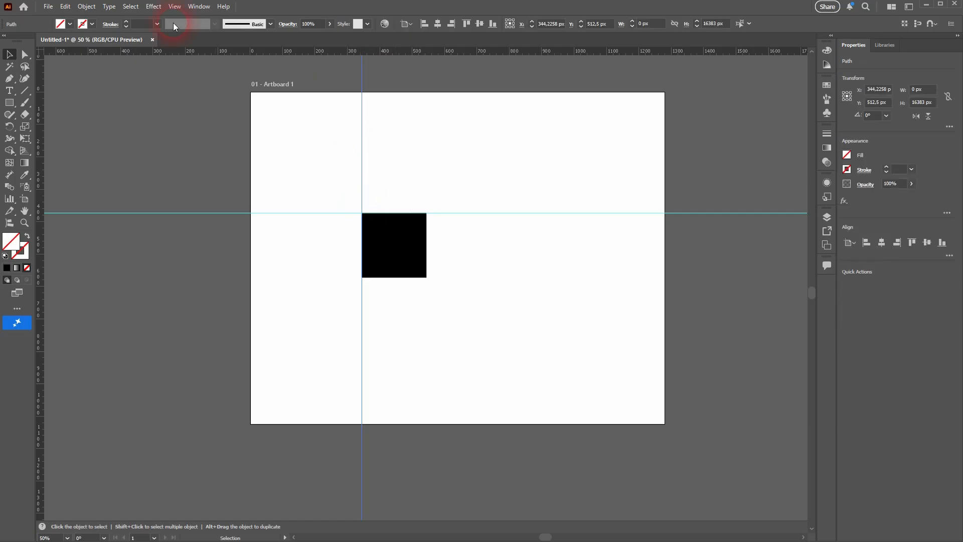
click(870, 95)
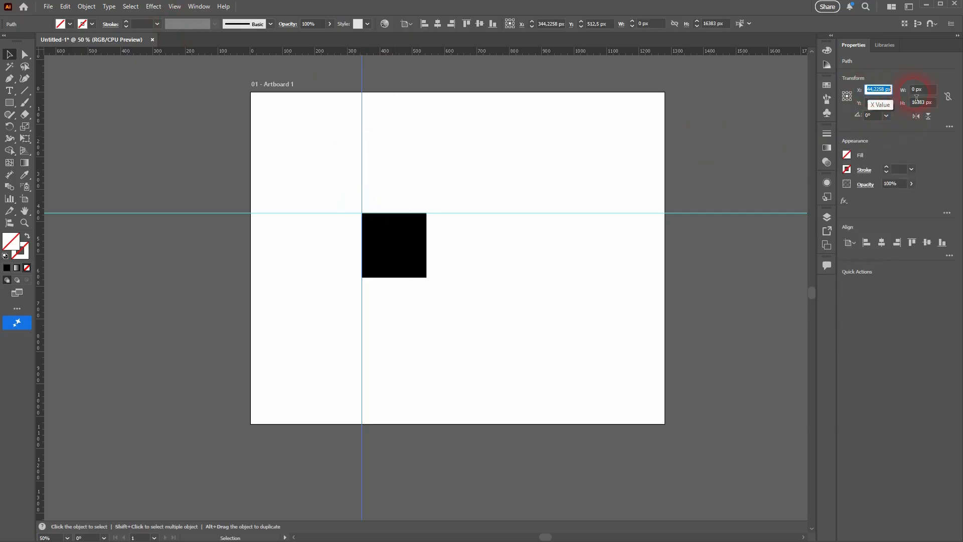
text(400)
click(558, 156)
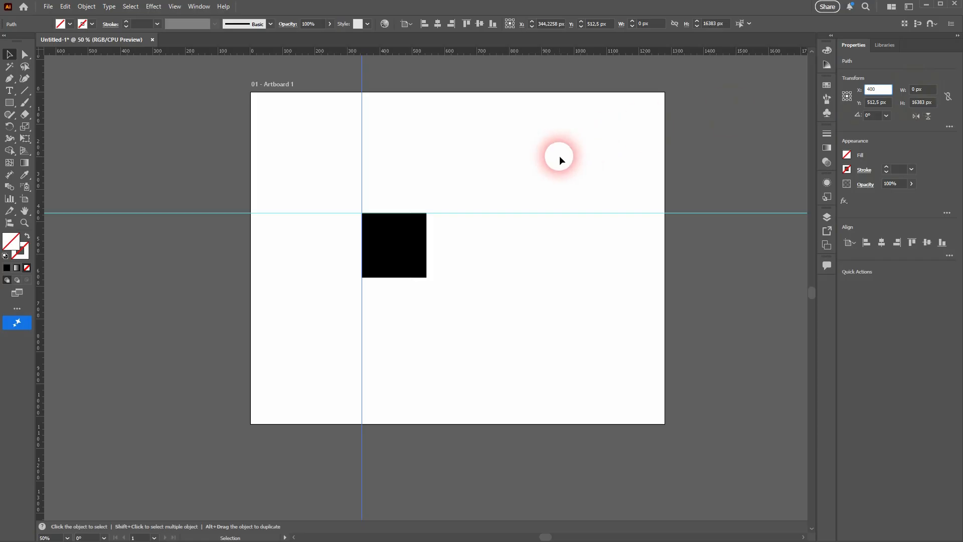
Step: Set the horizontal guide's Y position to 750 px
click(469, 217)
click(469, 213)
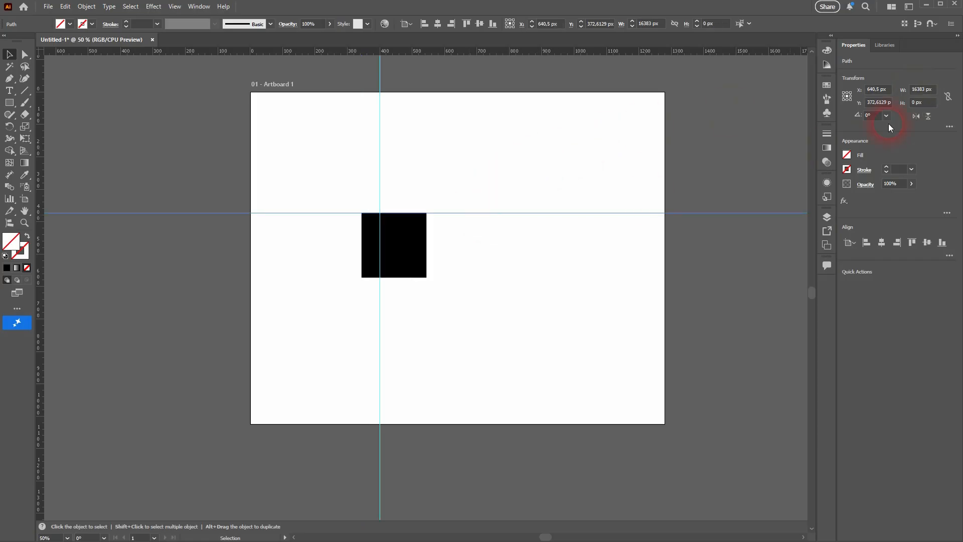
click(871, 108)
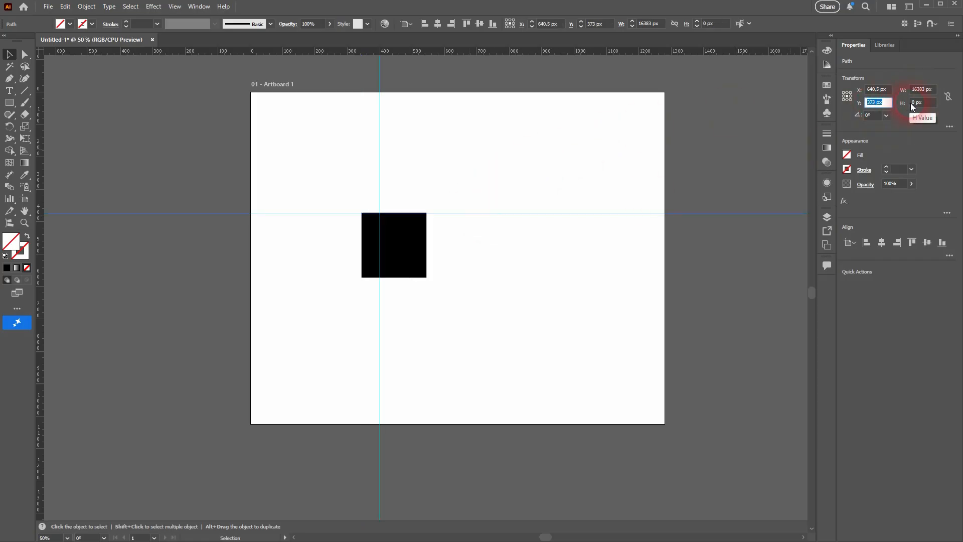
text(750)
click(898, 116)
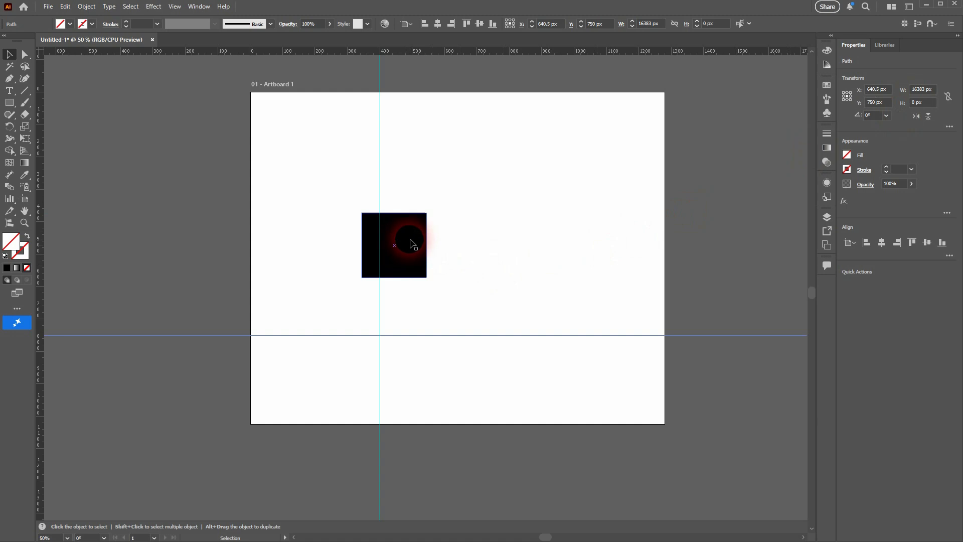
Step: Snap the square's upper-right corner to the intersection of the guides and clear all guides
drag(413, 224, 362, 354)
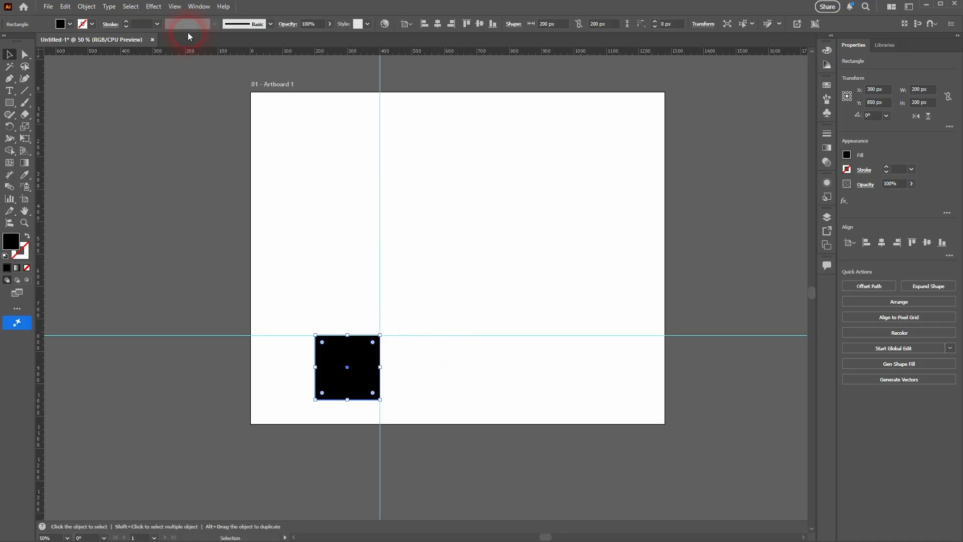
click(175, 6)
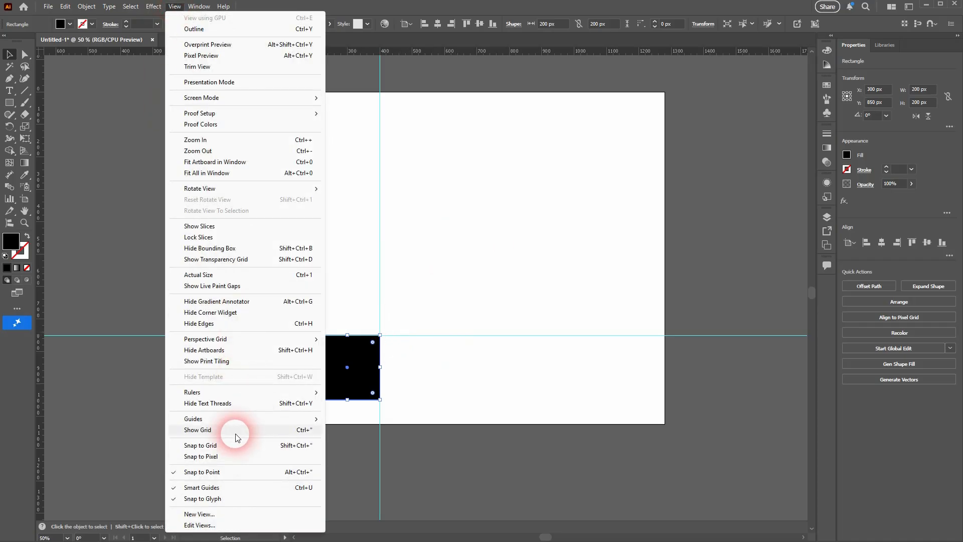
mouse_move(230, 423)
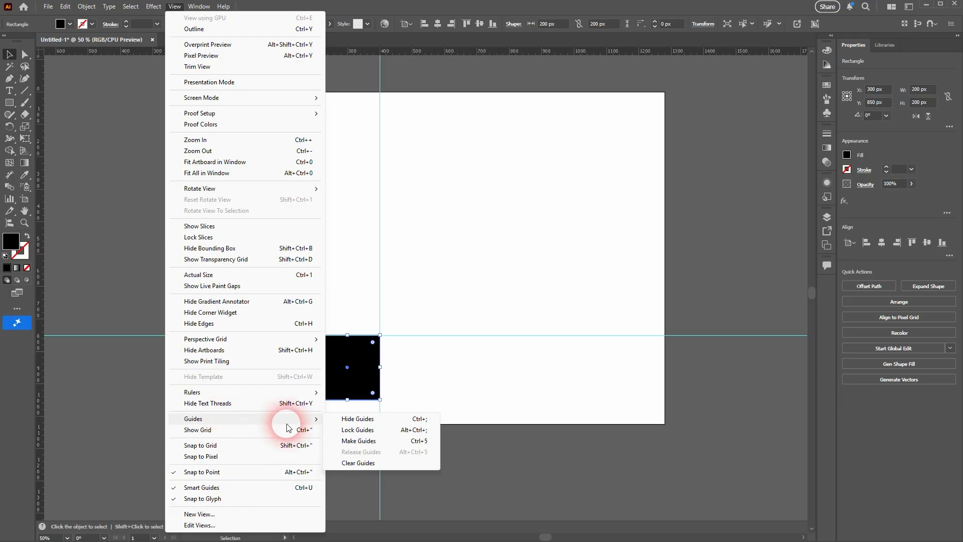
click(386, 464)
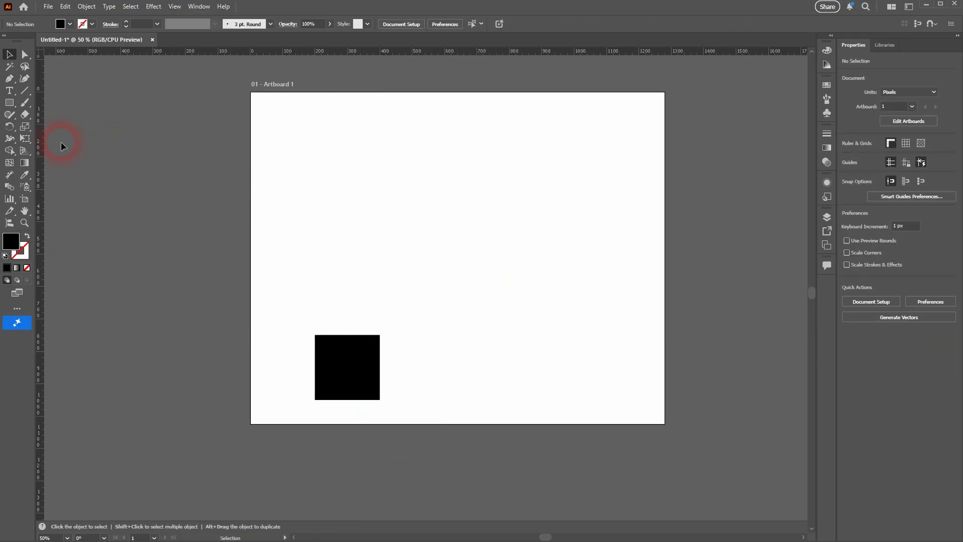
Step: Place a vertical guide at about X 982 px and a horizontal guide at about Y 571 px
drag(129, 158, 568, 255)
drag(541, 55, 567, 276)
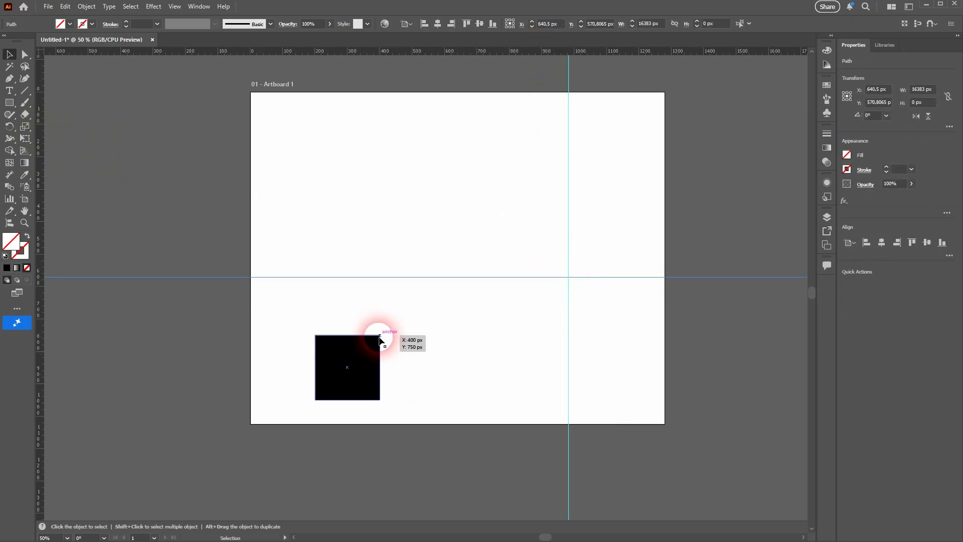
Step: Copy the horizontal guide's Y position of 570,8065 px into the black square's Y position
click(597, 276)
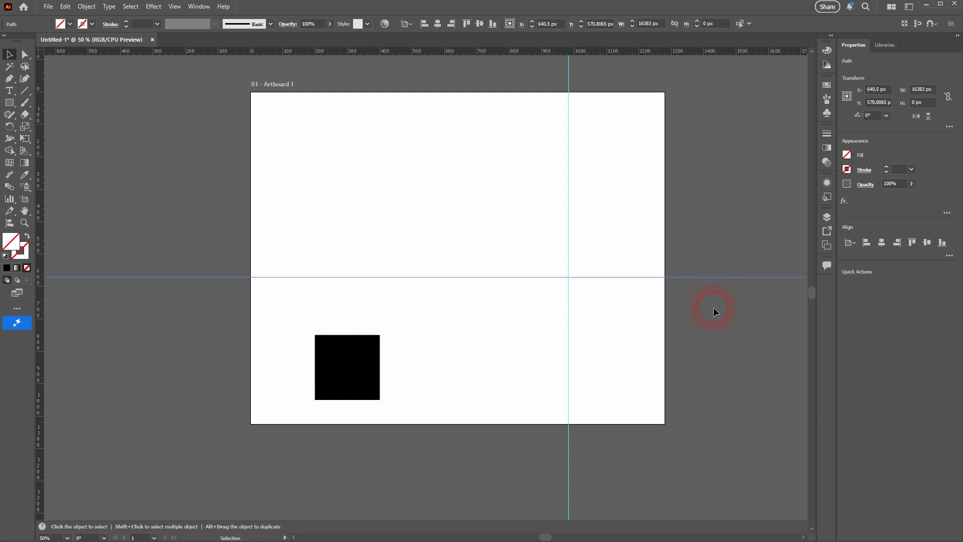
double_click(871, 103)
key(ctrl+c)
click(366, 377)
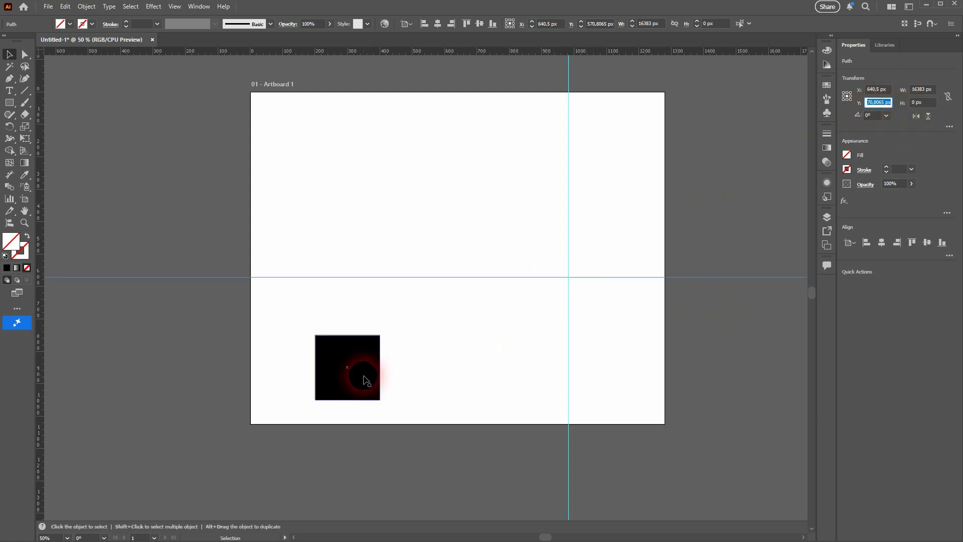
double_click(874, 102)
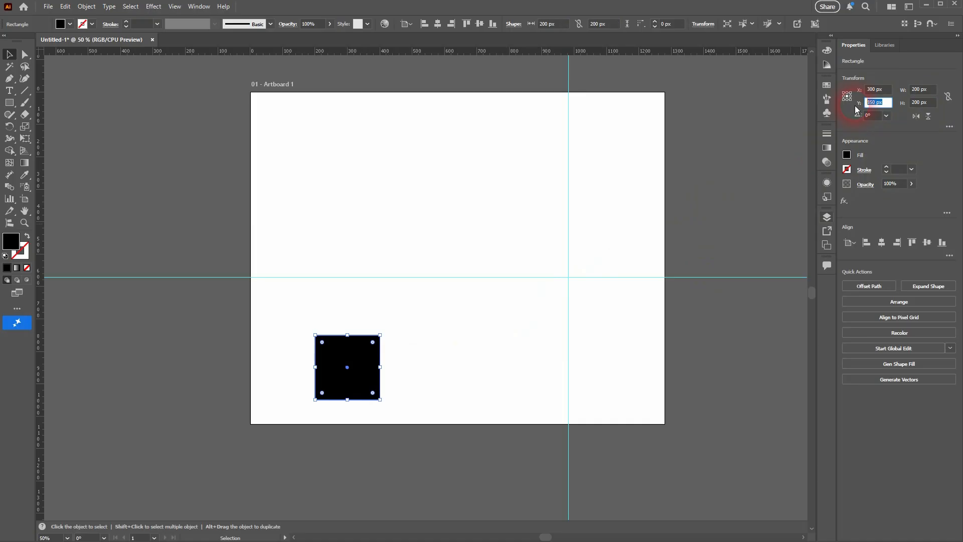
key(ctrl+v)
key(Return)
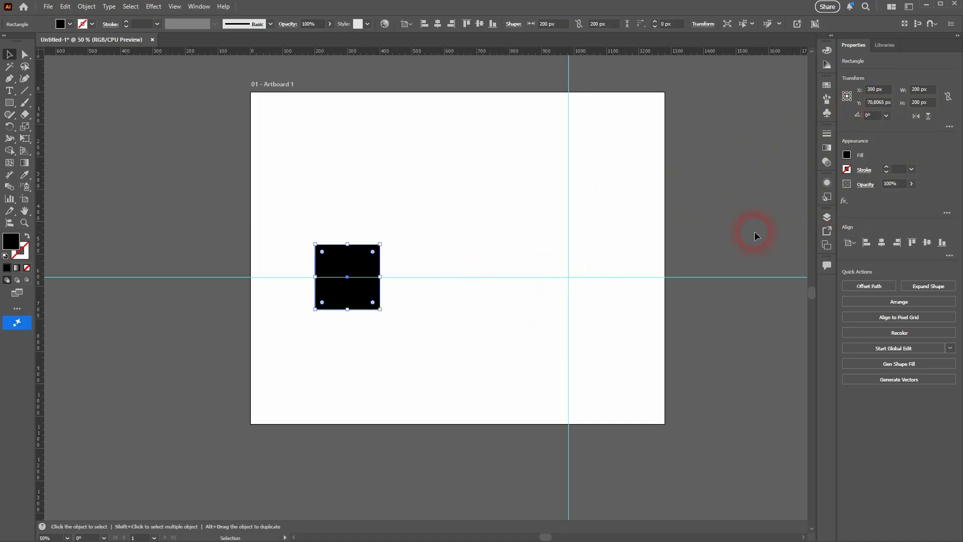
Step: Set the black square's X position to the vertical guide's value, 982,1613 px, centering it on the guide intersection
click(568, 159)
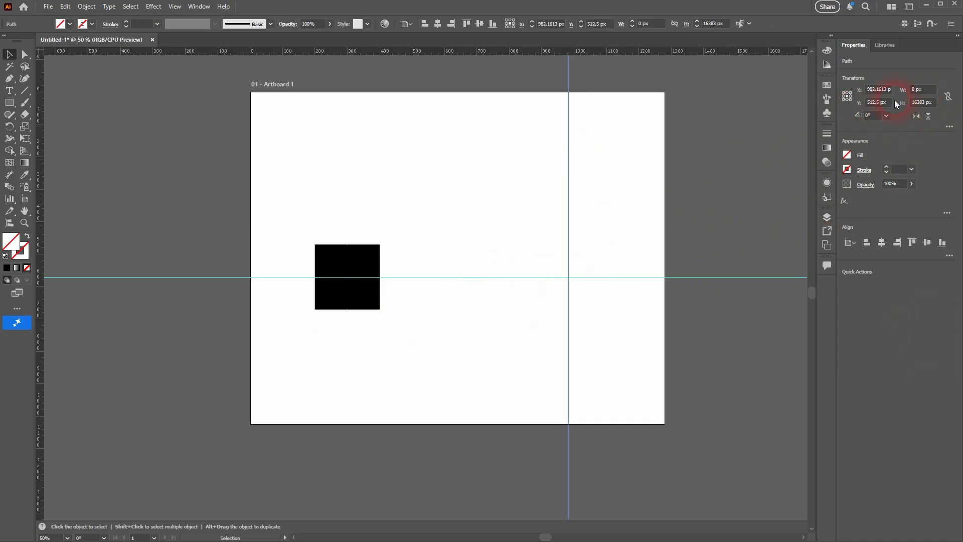
click(877, 89)
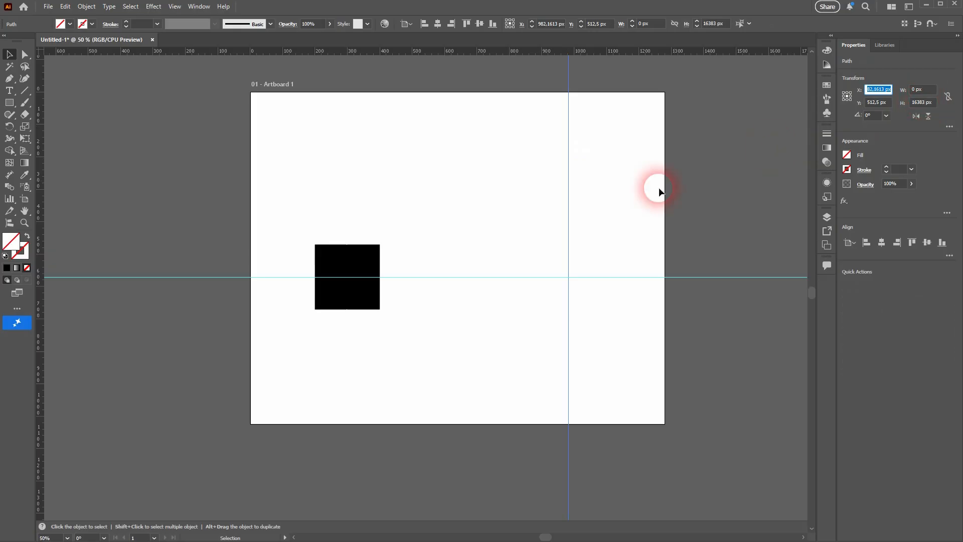
click(345, 268)
click(888, 90)
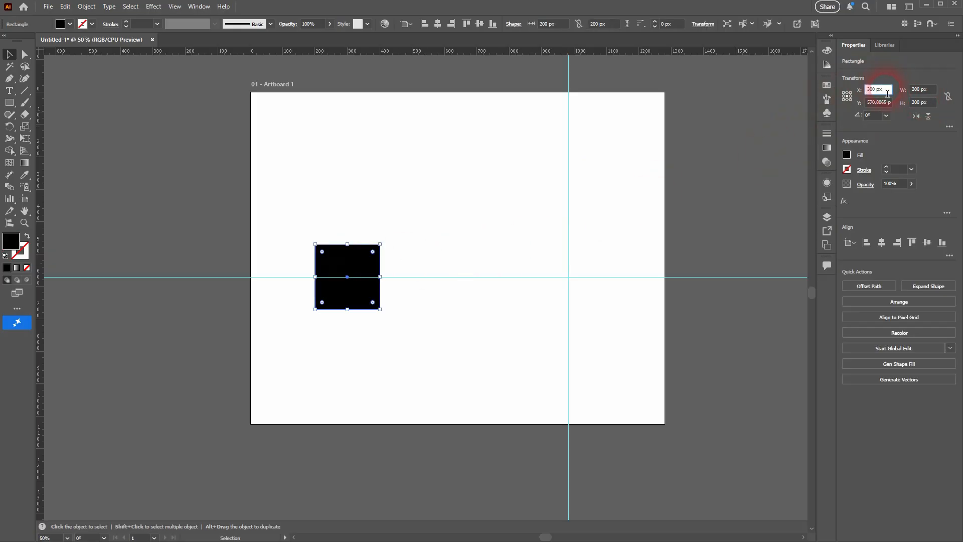
key(ctrl+a)
text(982,1613 px)
key(Return)
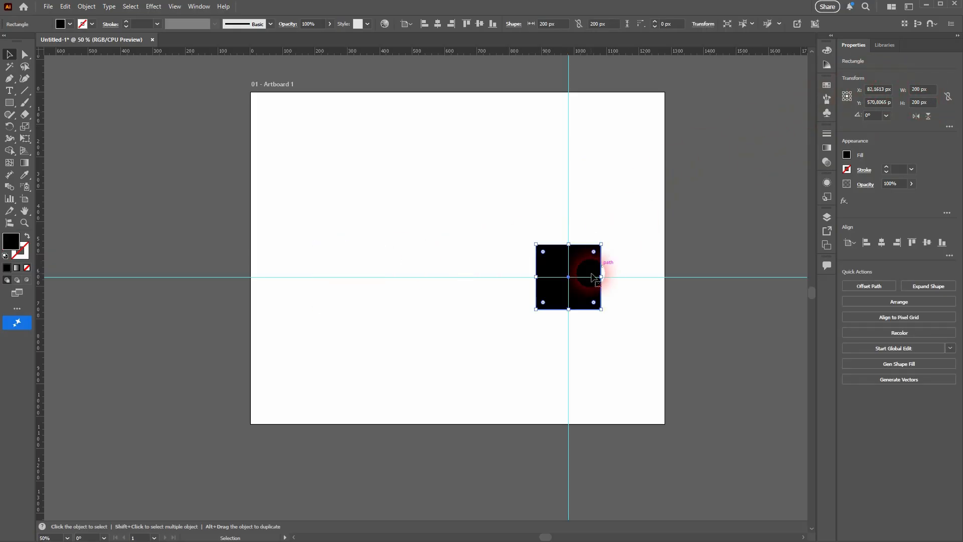
click(569, 276)
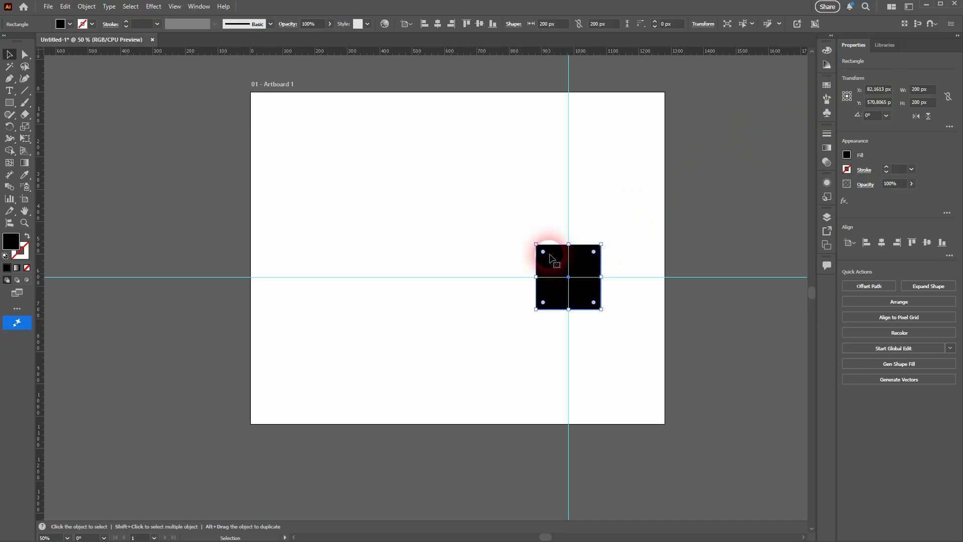
Step: Move the square up and away from the guides, and set its Y position to 570,8065 px using the lower-right reference point
drag(551, 258, 364, 187)
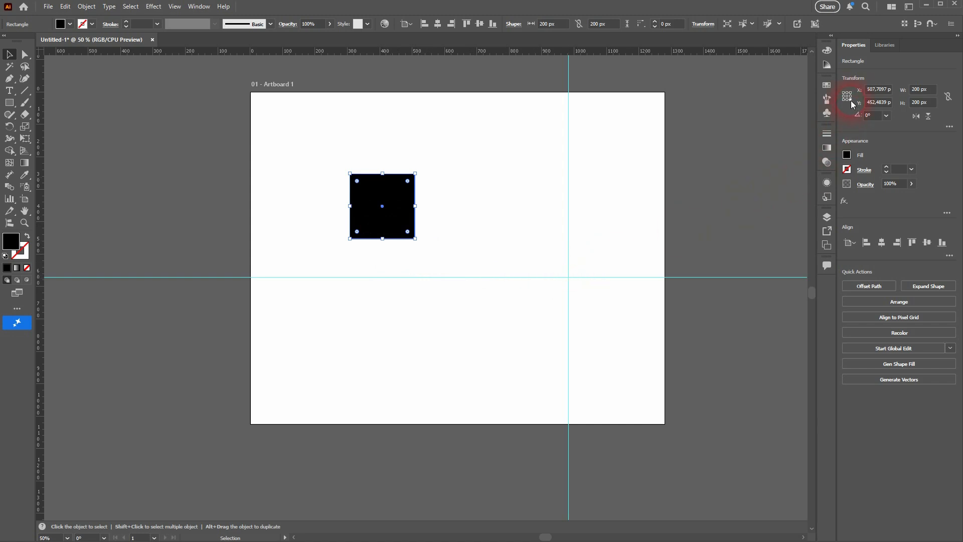
click(621, 277)
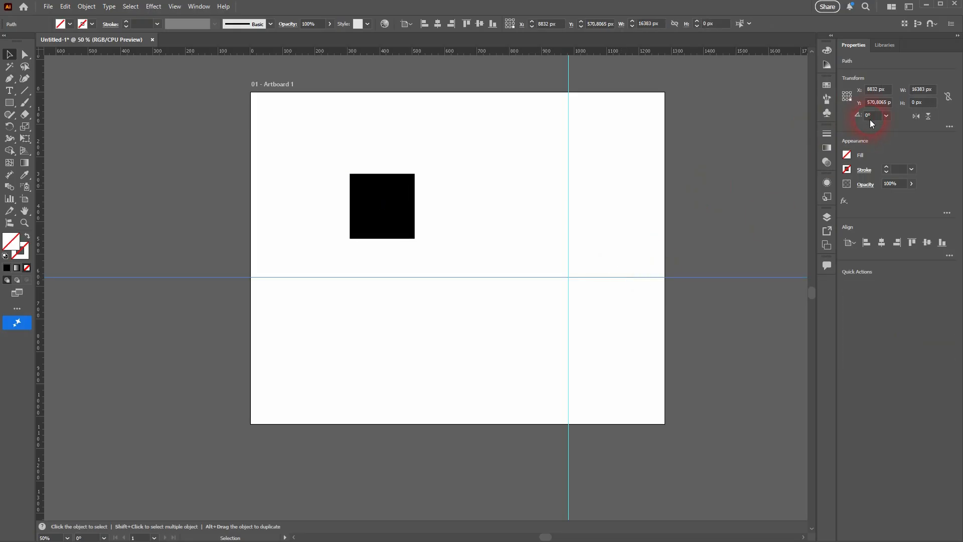
click(875, 101)
key(ctrl+c)
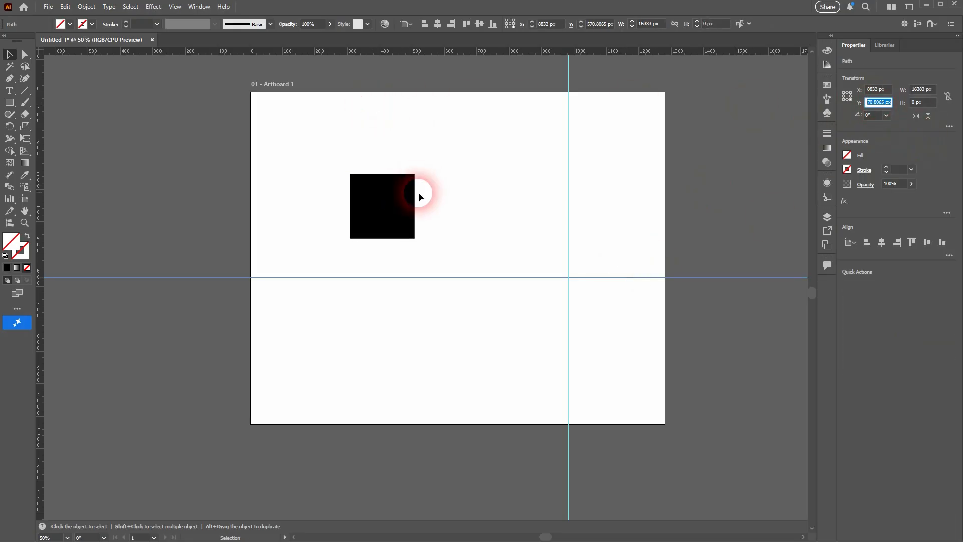
click(383, 203)
click(884, 103)
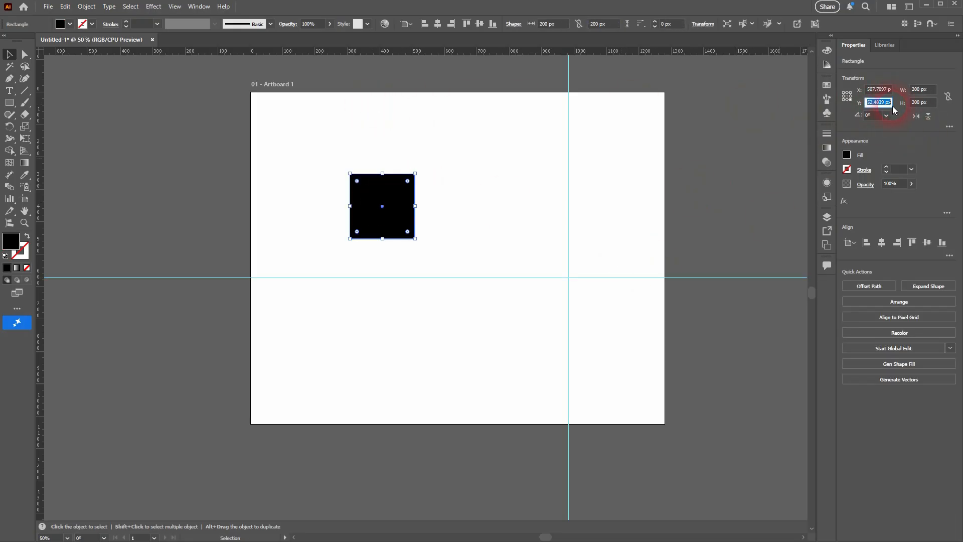
key(ctrl+v)
key(Return)
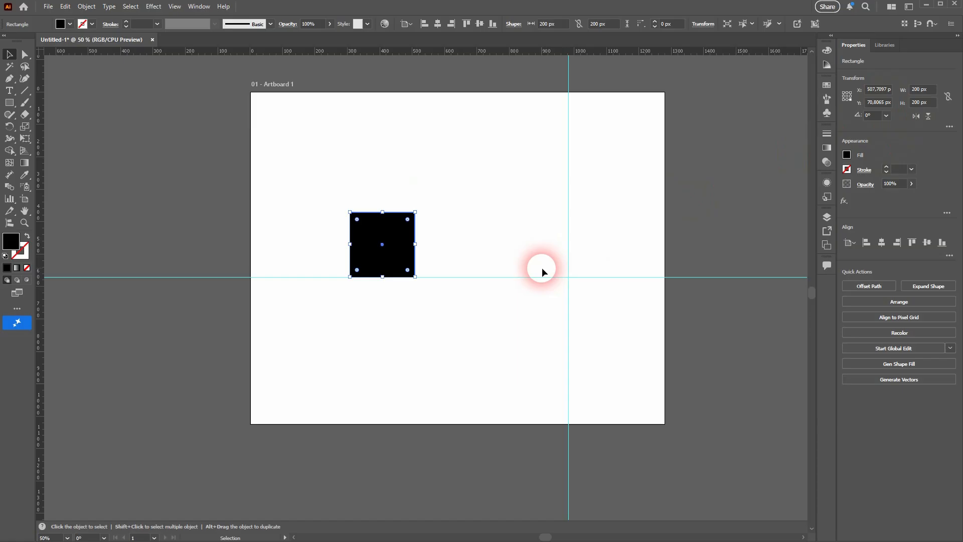
Step: Set the square's lower-right X position to the vertical guide's 982,1613 px and return its reference point to the center
click(568, 238)
click(880, 89)
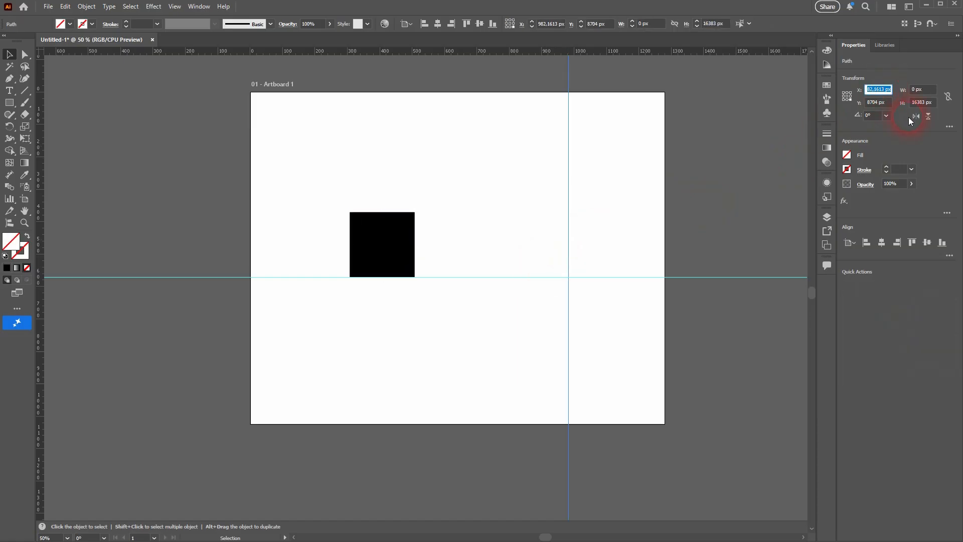
click(396, 224)
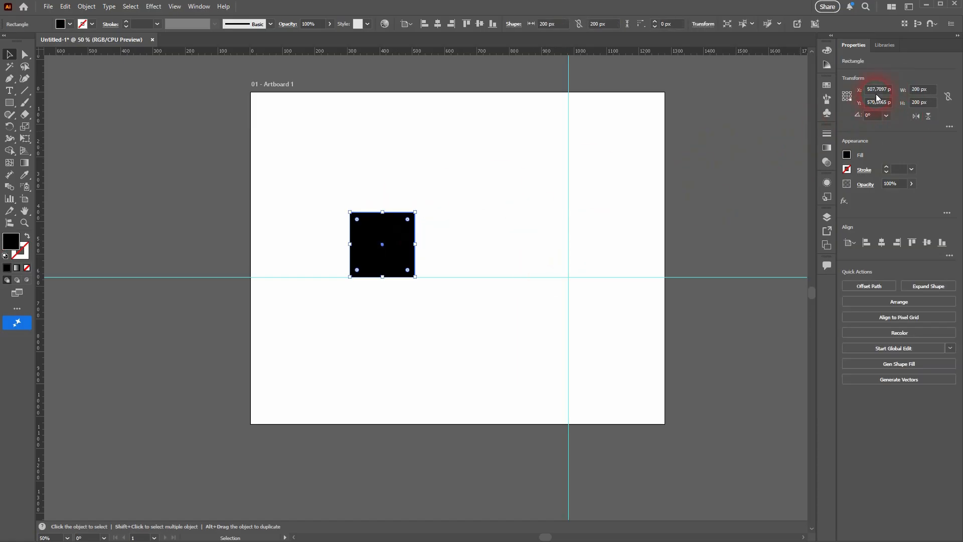
click(879, 92)
double_click(883, 92)
key(Return)
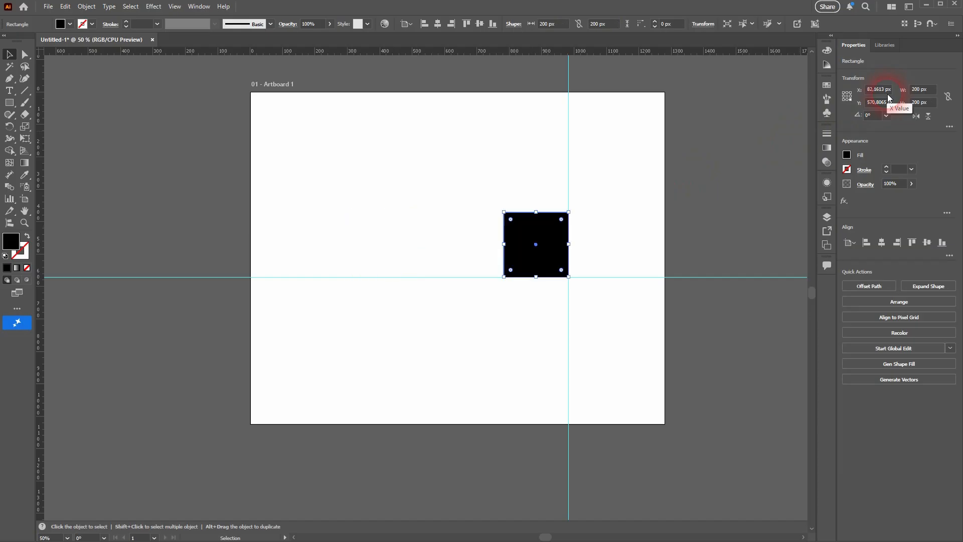
click(574, 287)
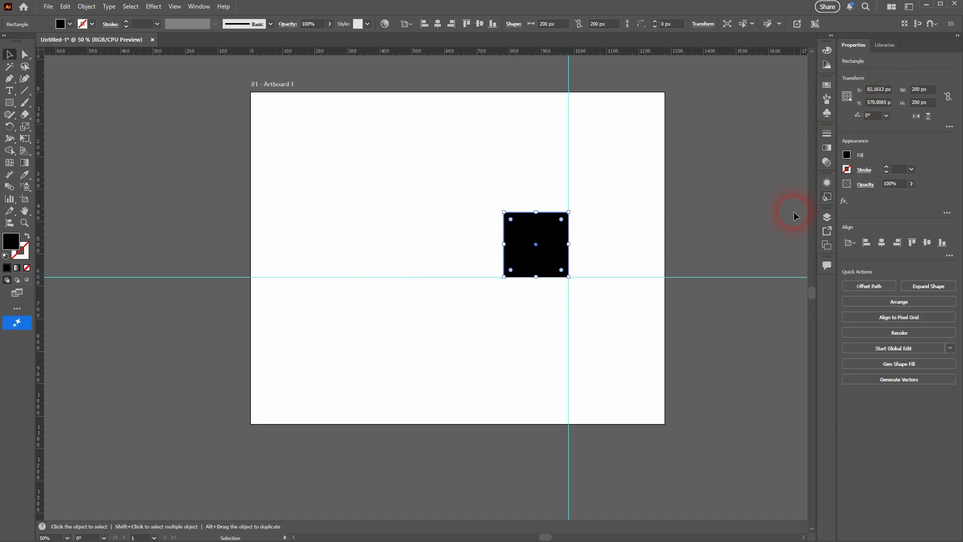
click(847, 97)
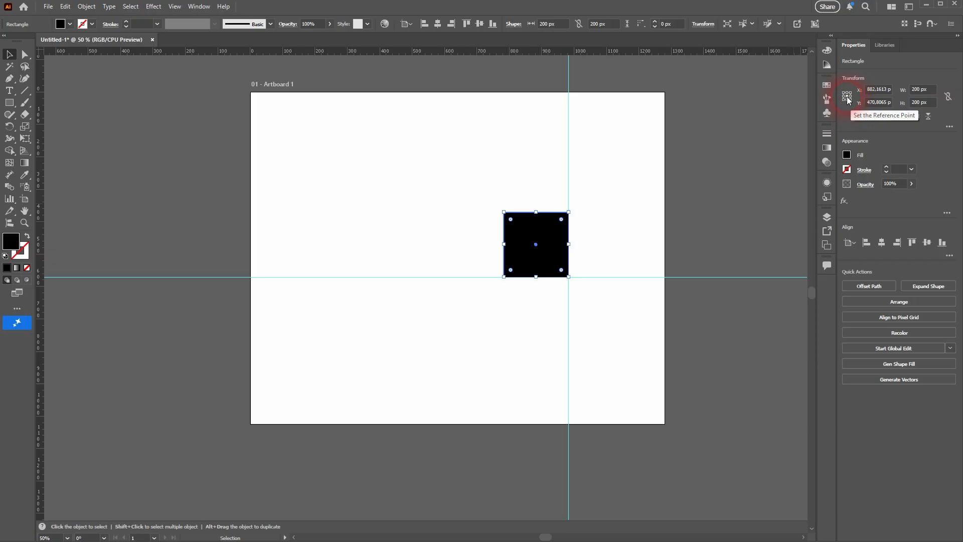